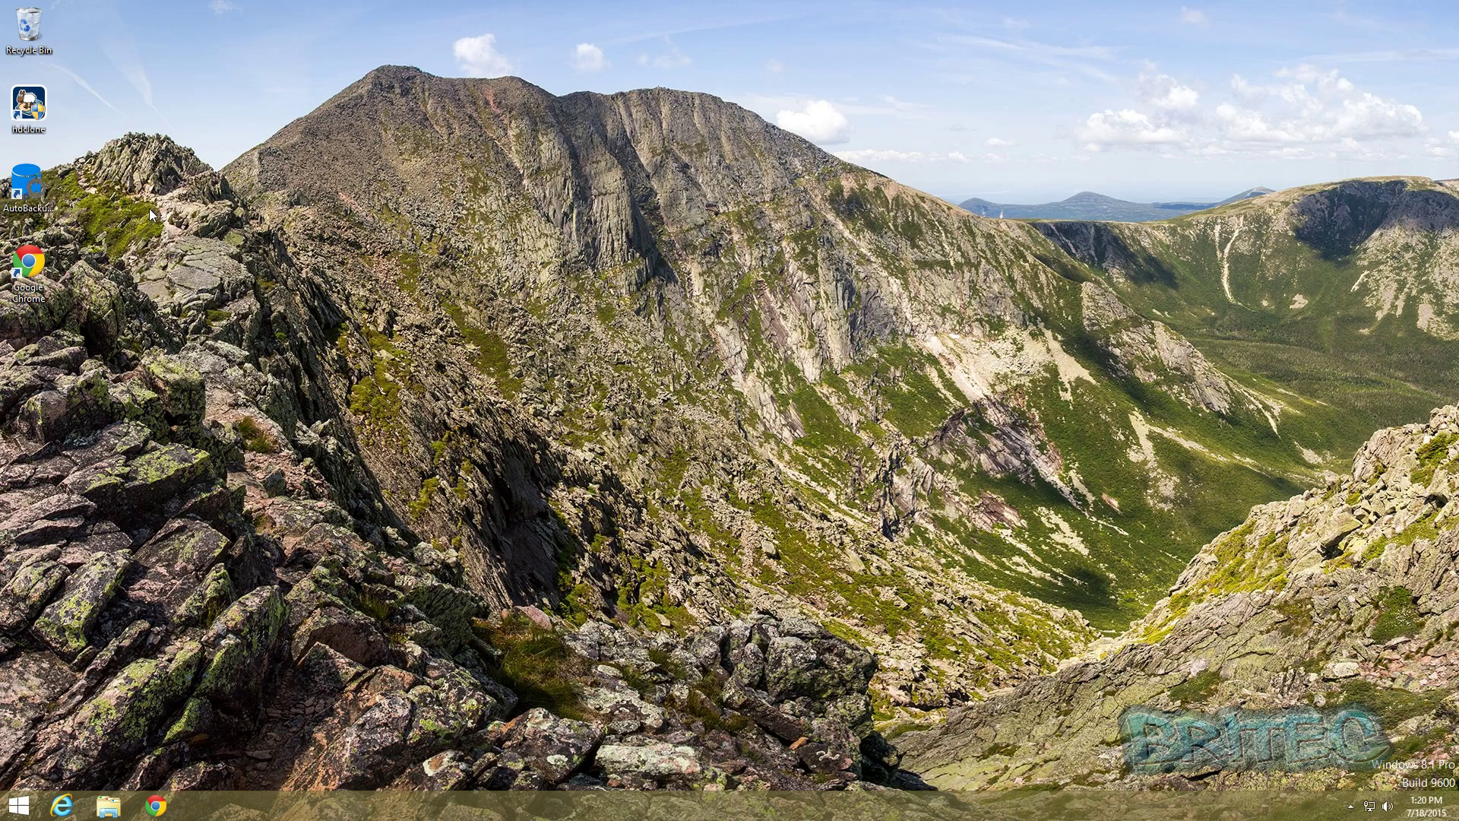
- Launch Fab's AutoBackup 6 with administrator approval, keeping English as the interface language
left_click(28, 186)
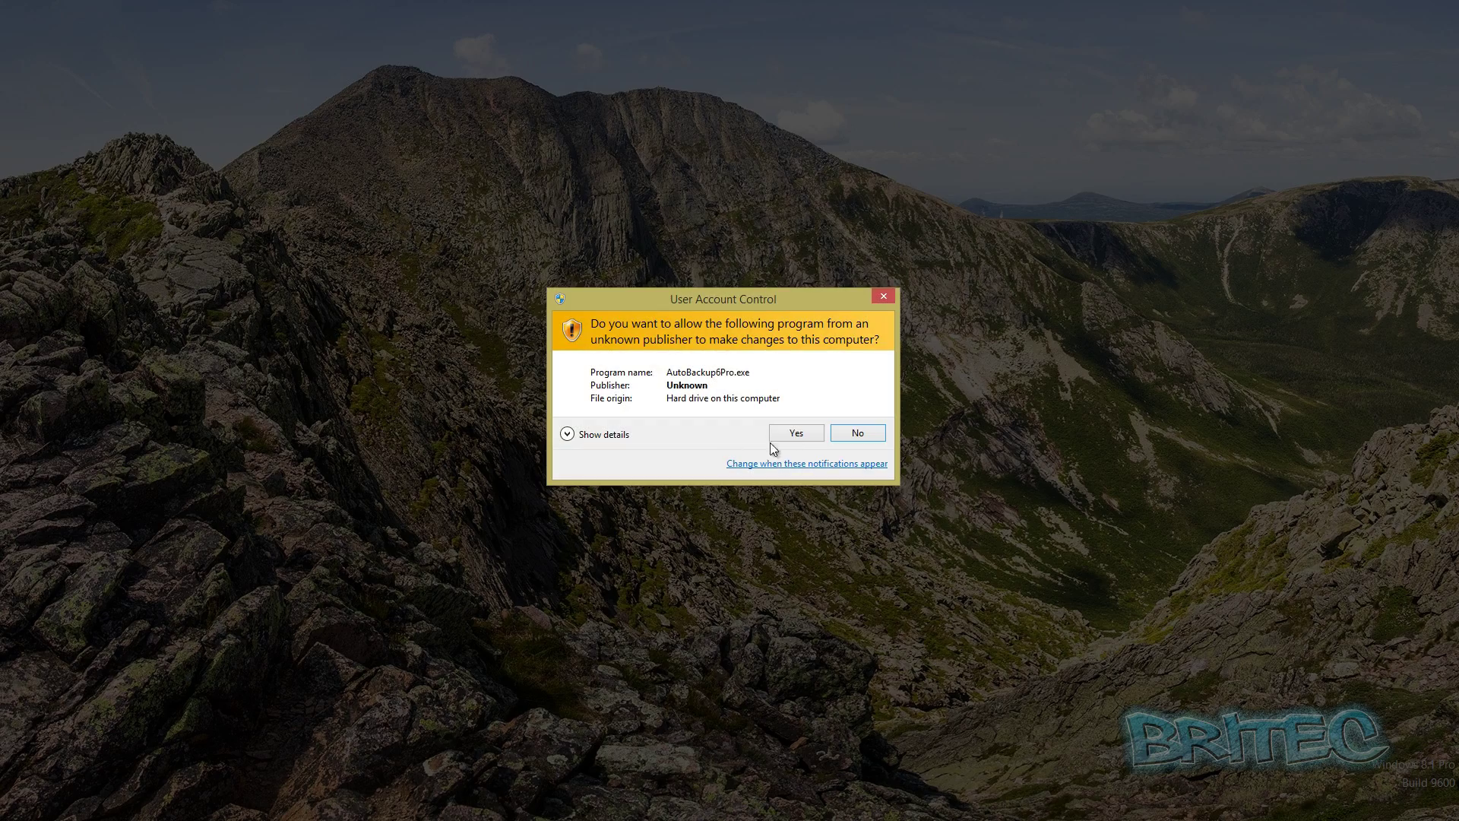
left_click(796, 433)
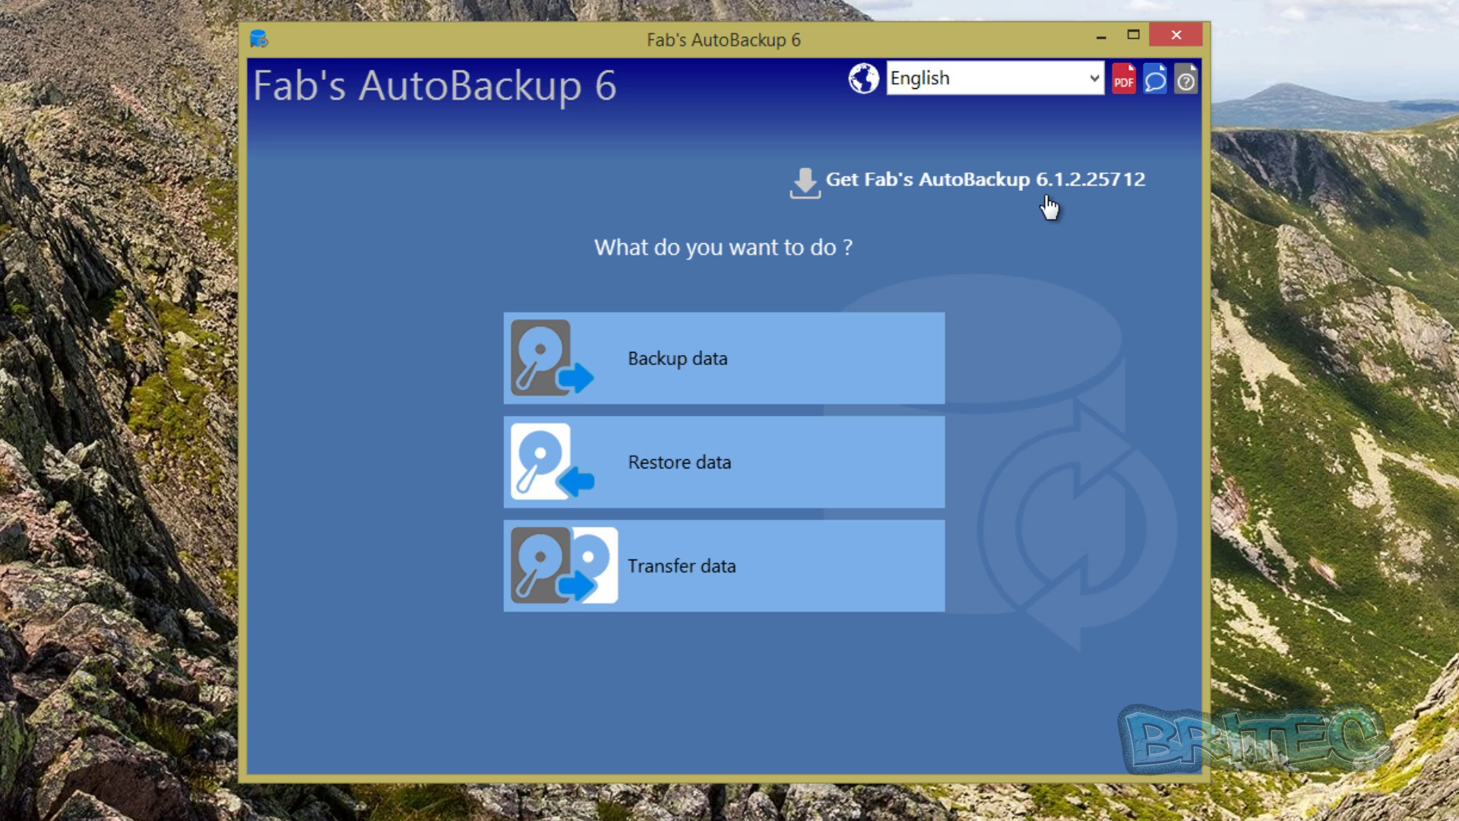
left_click(1092, 79)
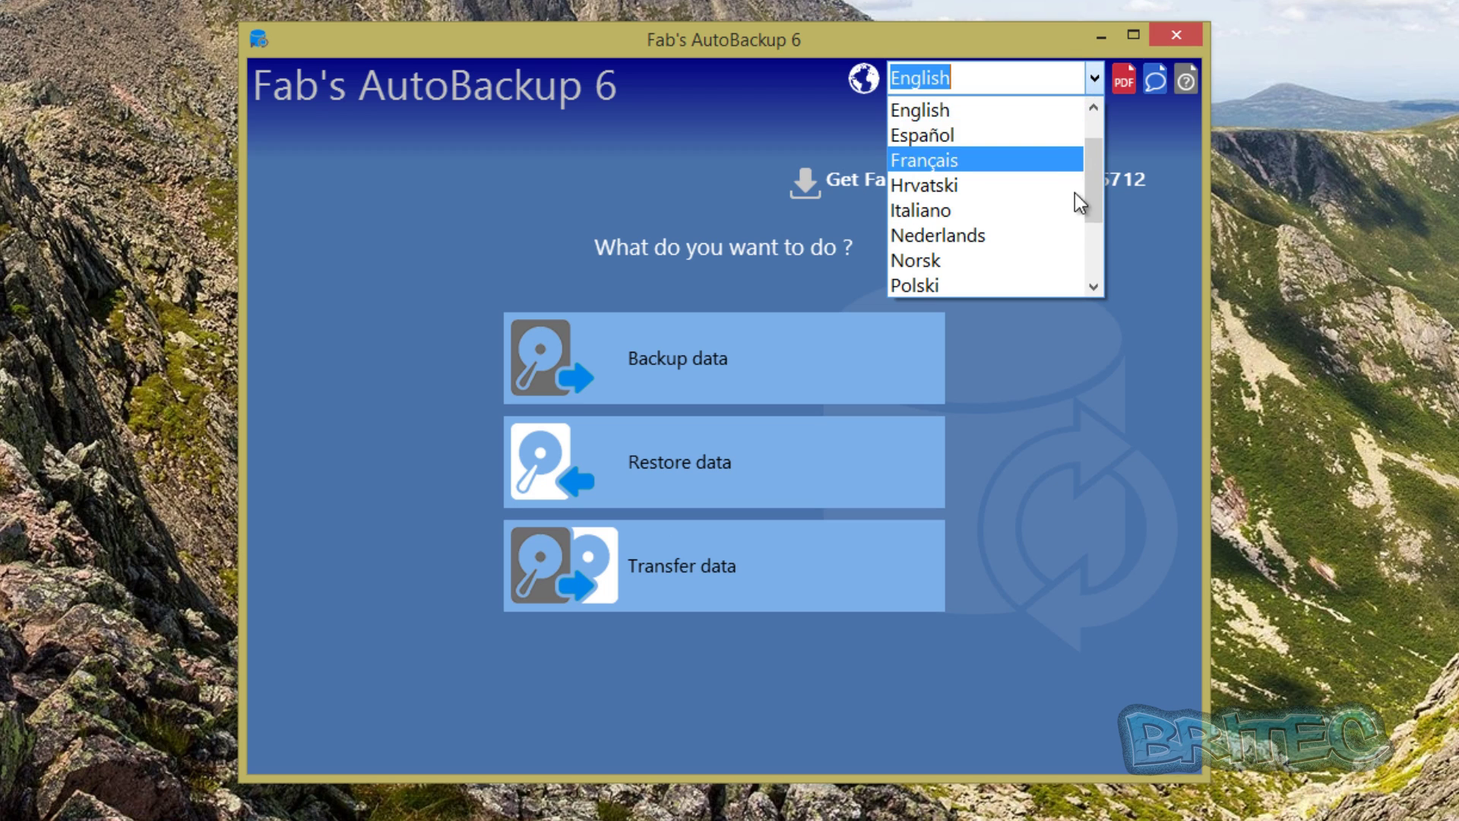
left_click(1105, 120)
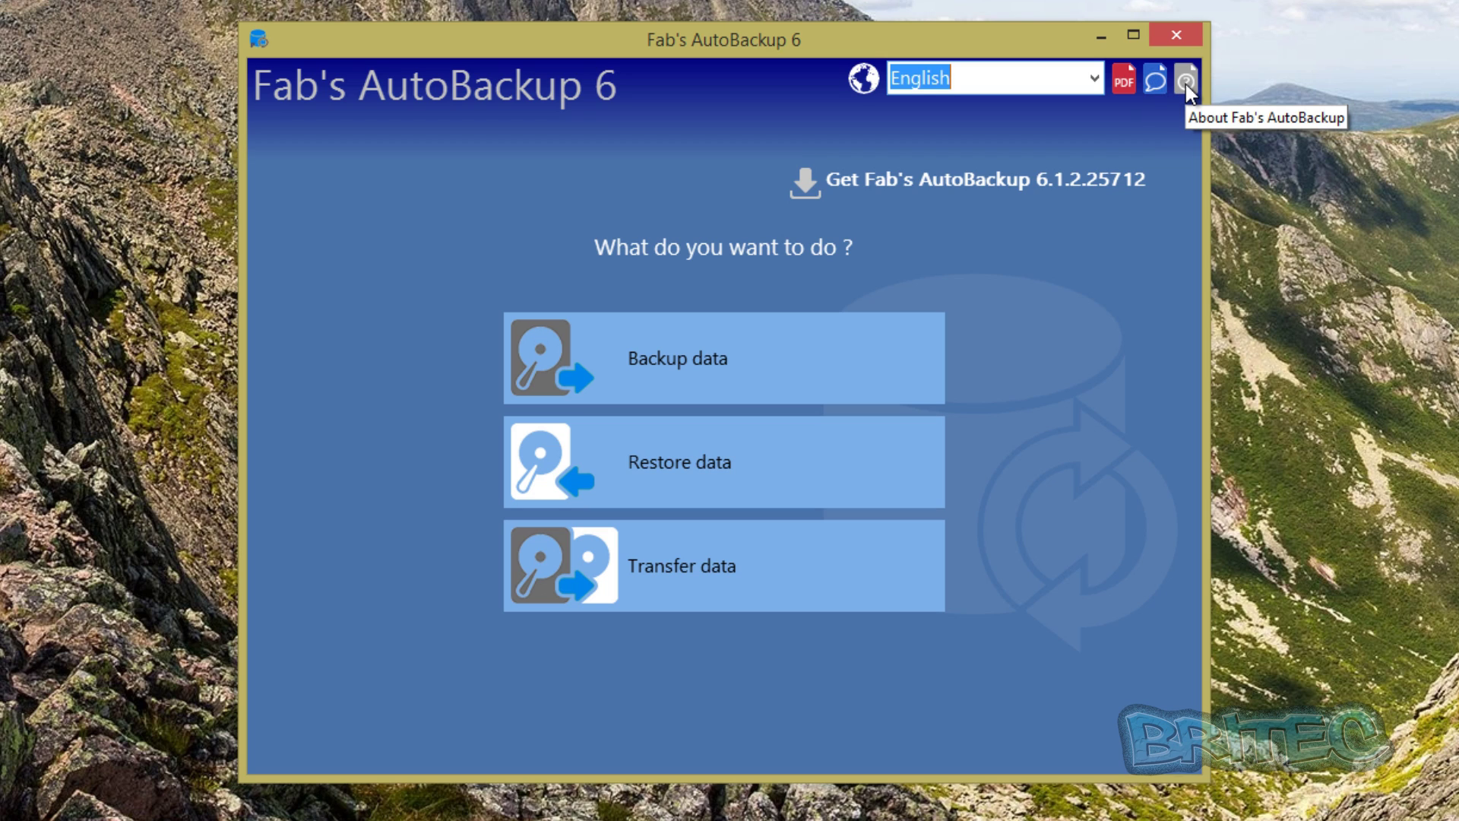
- Set up a BRITEC backup from C:\ and keep F:\Britec Fabs Backup as the backup location
left_click(710, 371)
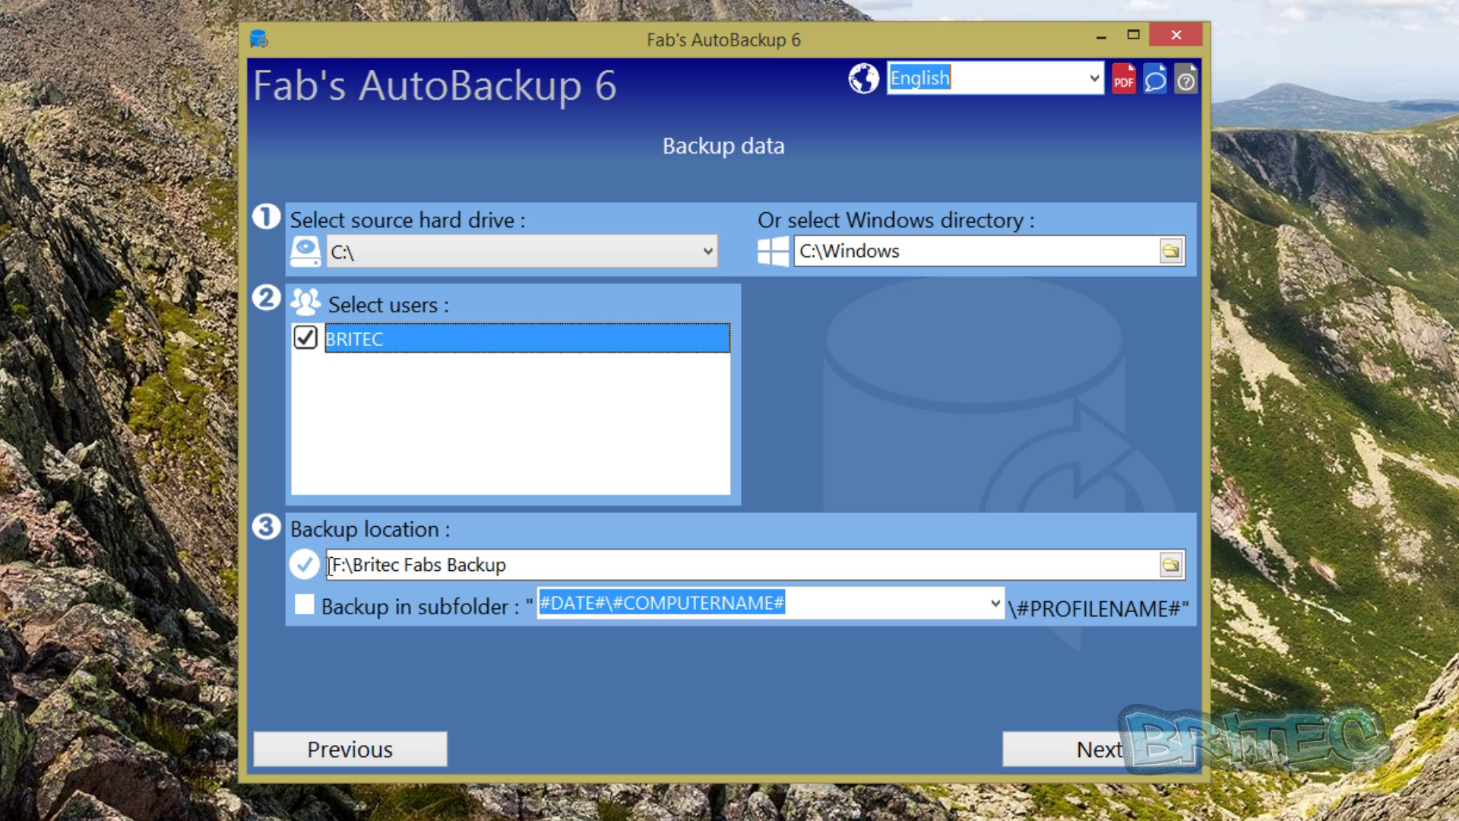
left_click_drag(330, 565, 531, 564)
left_click(531, 564)
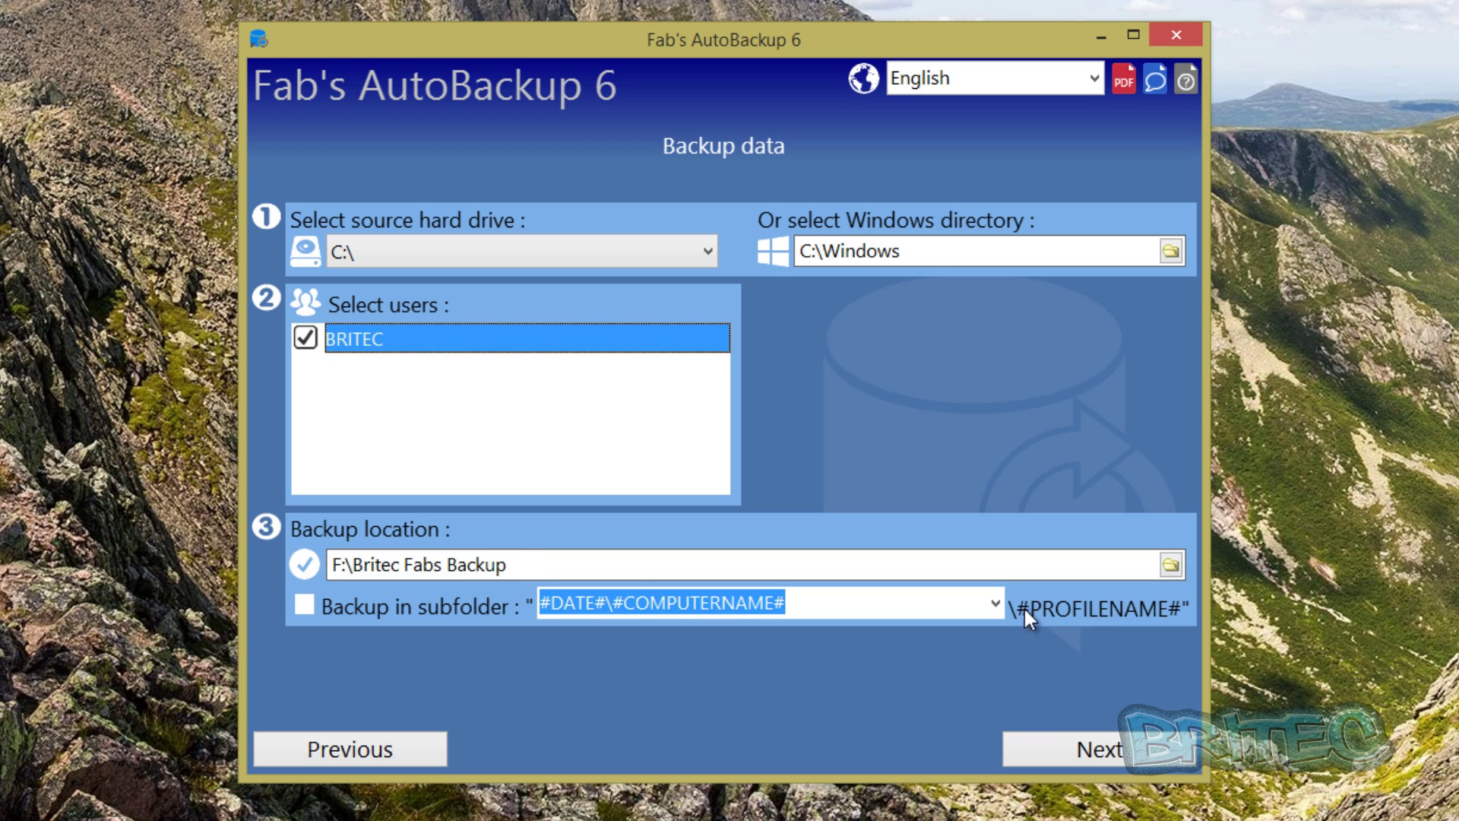
left_click(1171, 565)
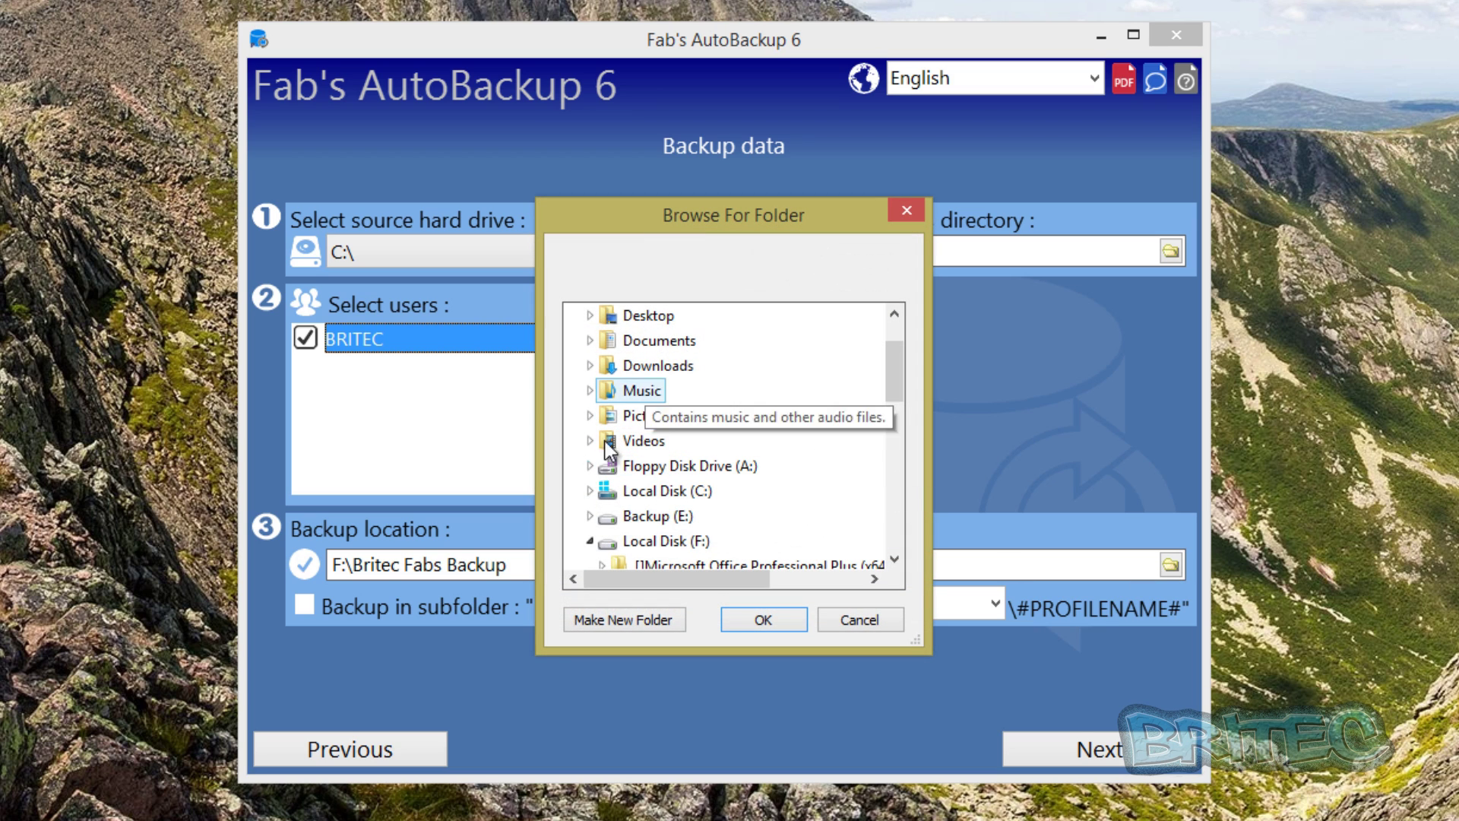
left_click(868, 623)
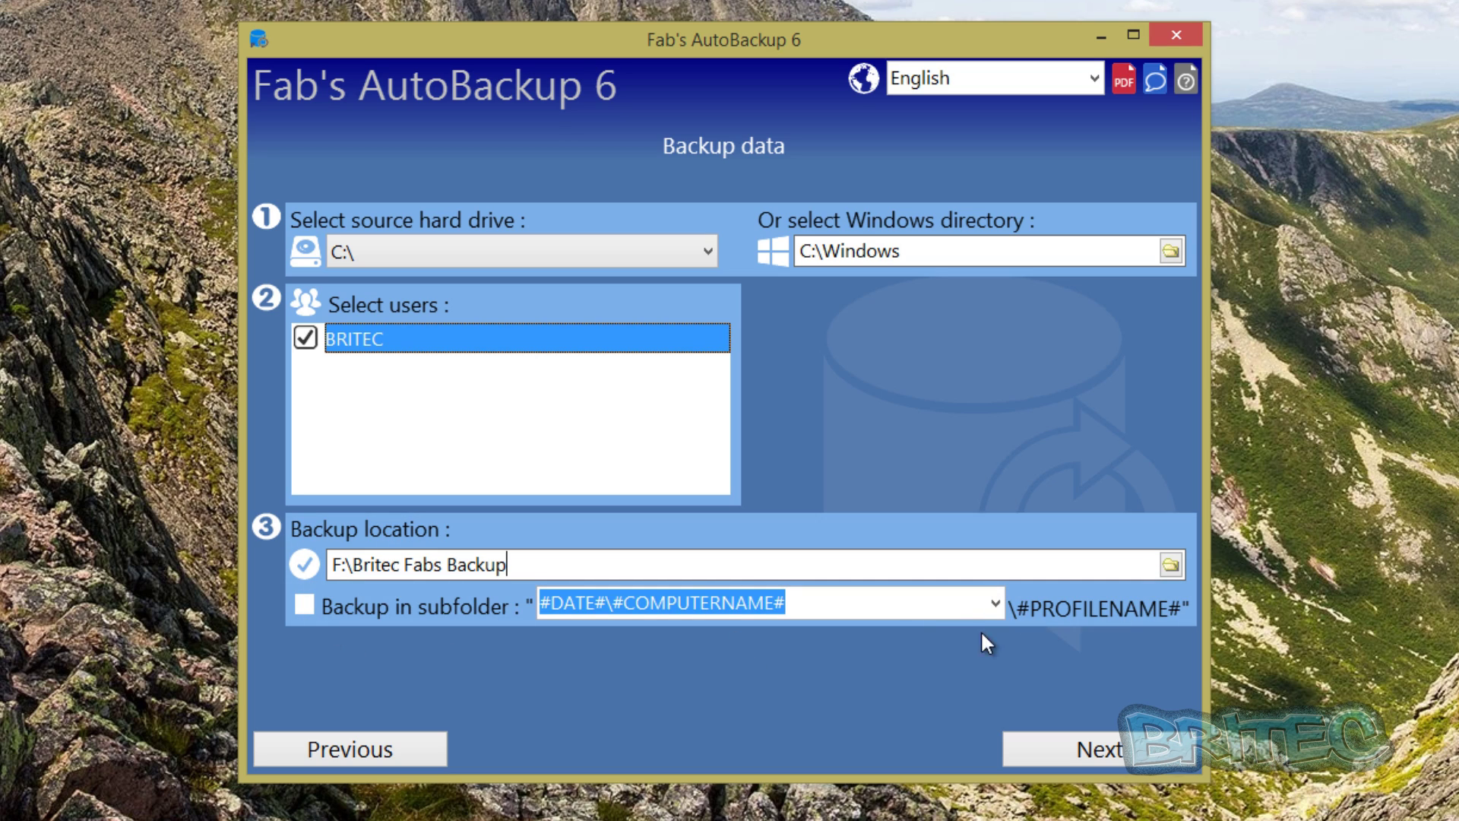
- Go to the User's data page and review the personal folders and WEB Browsers entries
left_click(1079, 752)
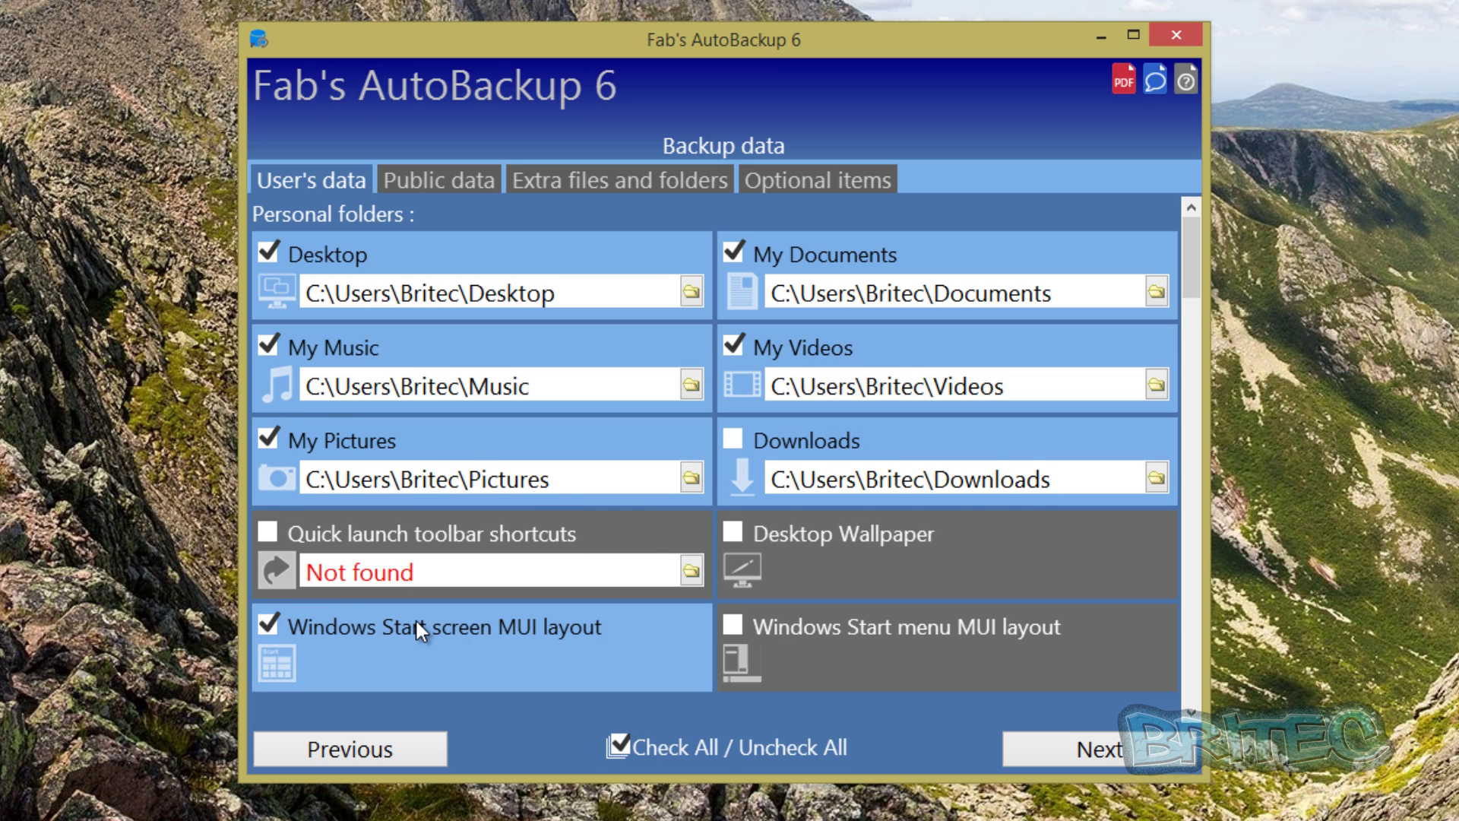
scroll(415, 618, "down", 3)
scroll(410, 608, "down", 2)
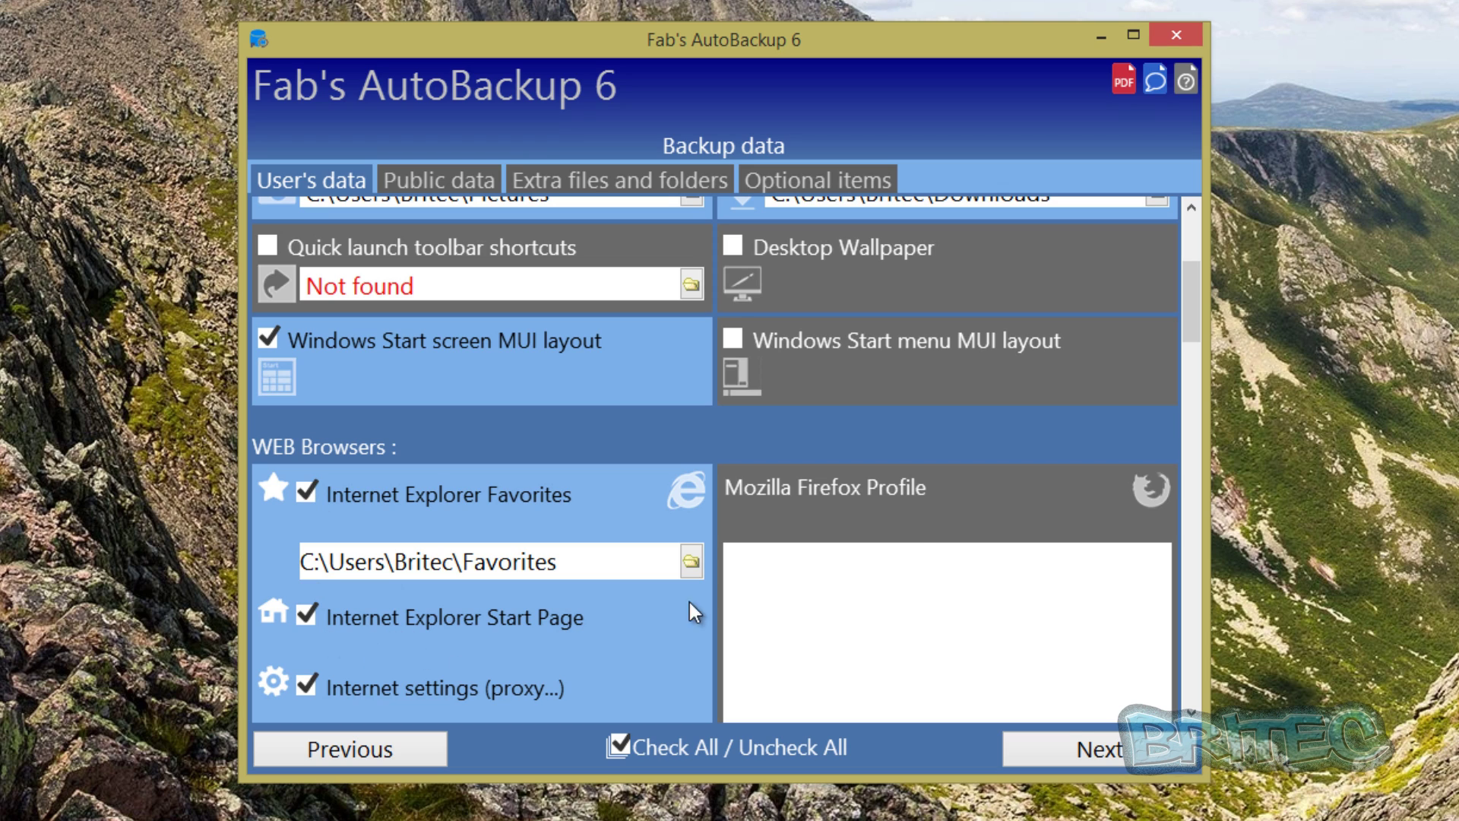
scroll(1011, 519, "down", 2)
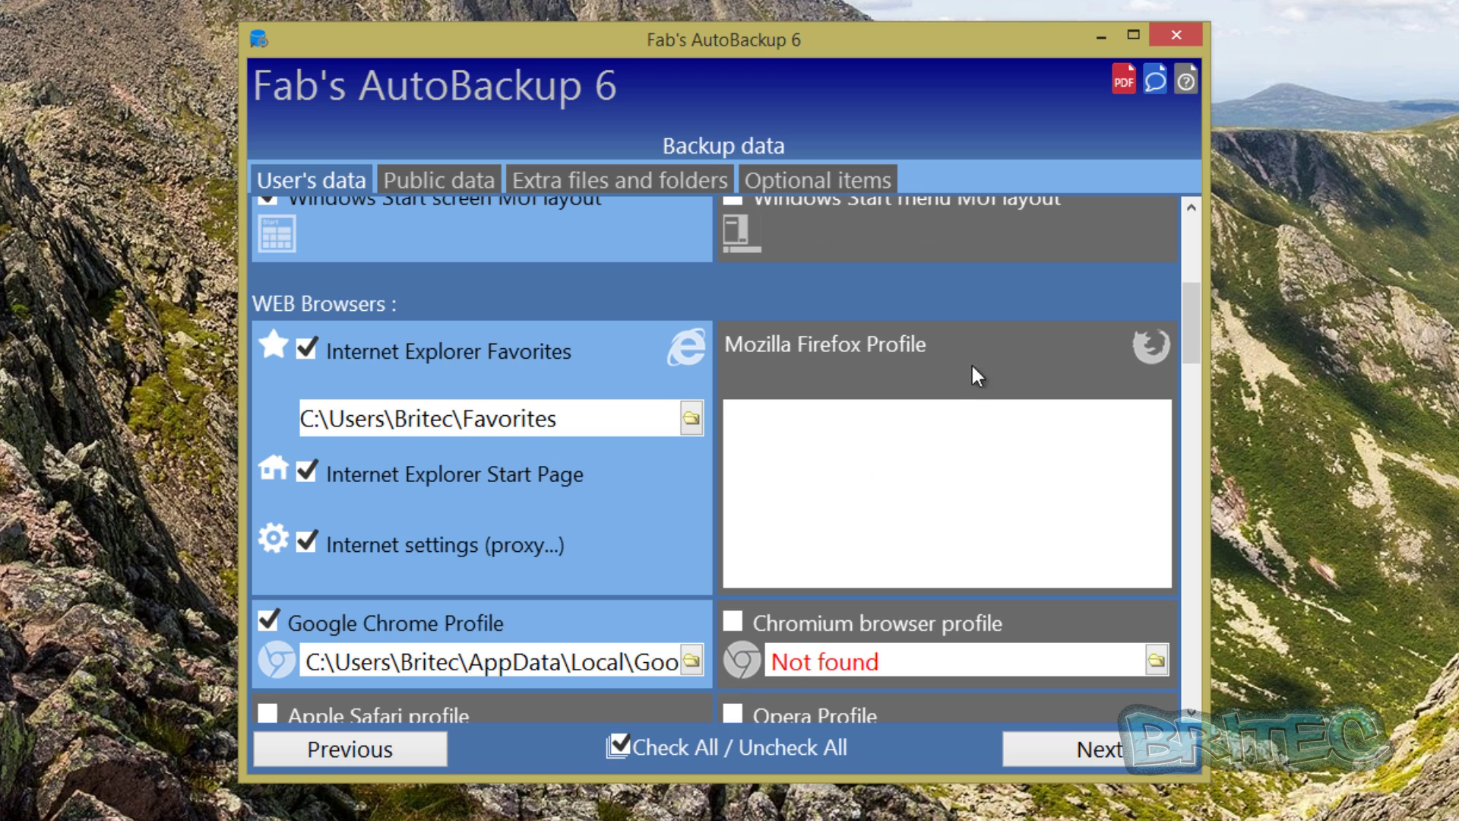
scroll(895, 431, "down", 4)
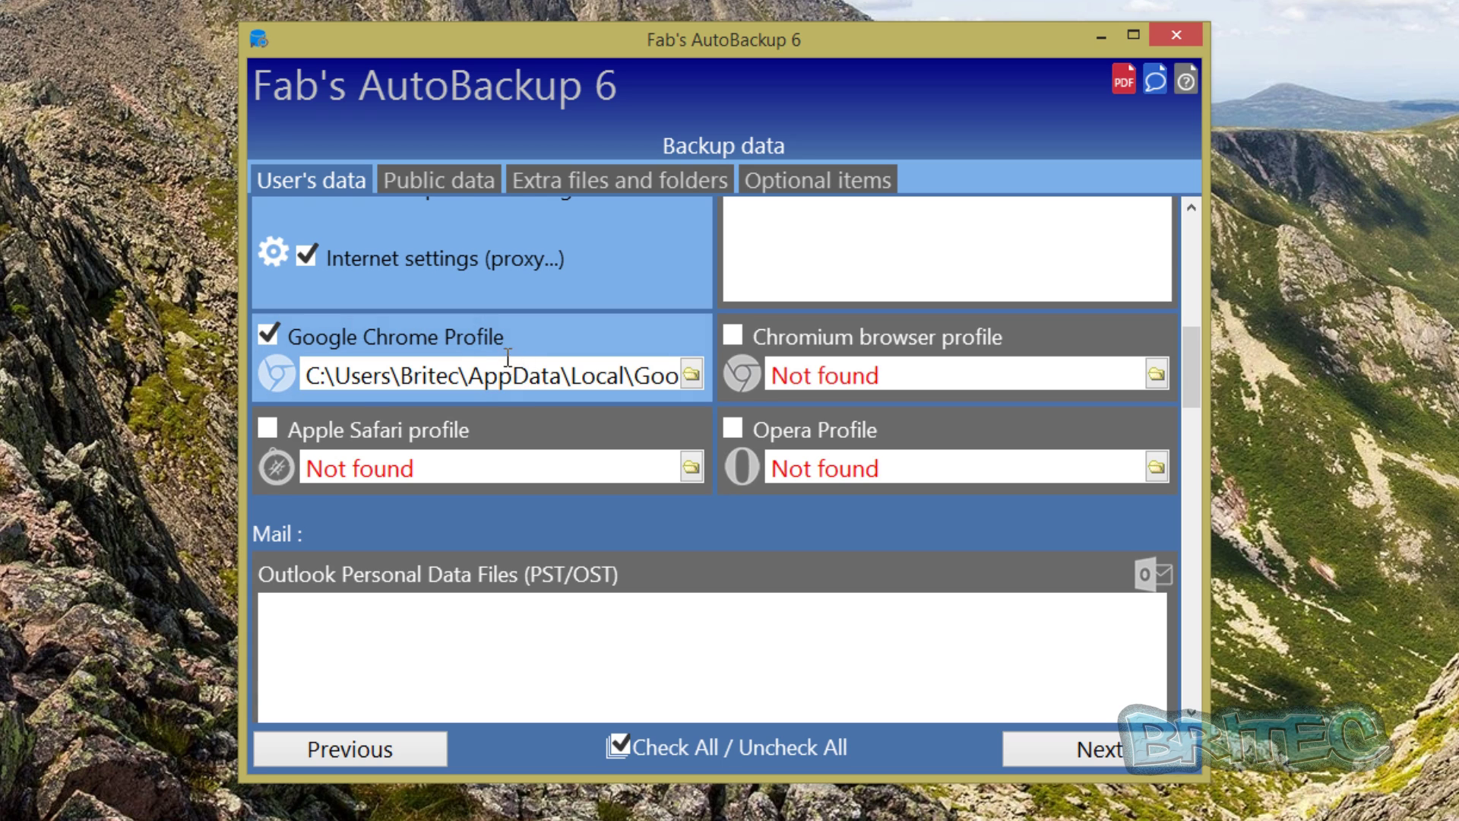
scroll(480, 351, "up", 2)
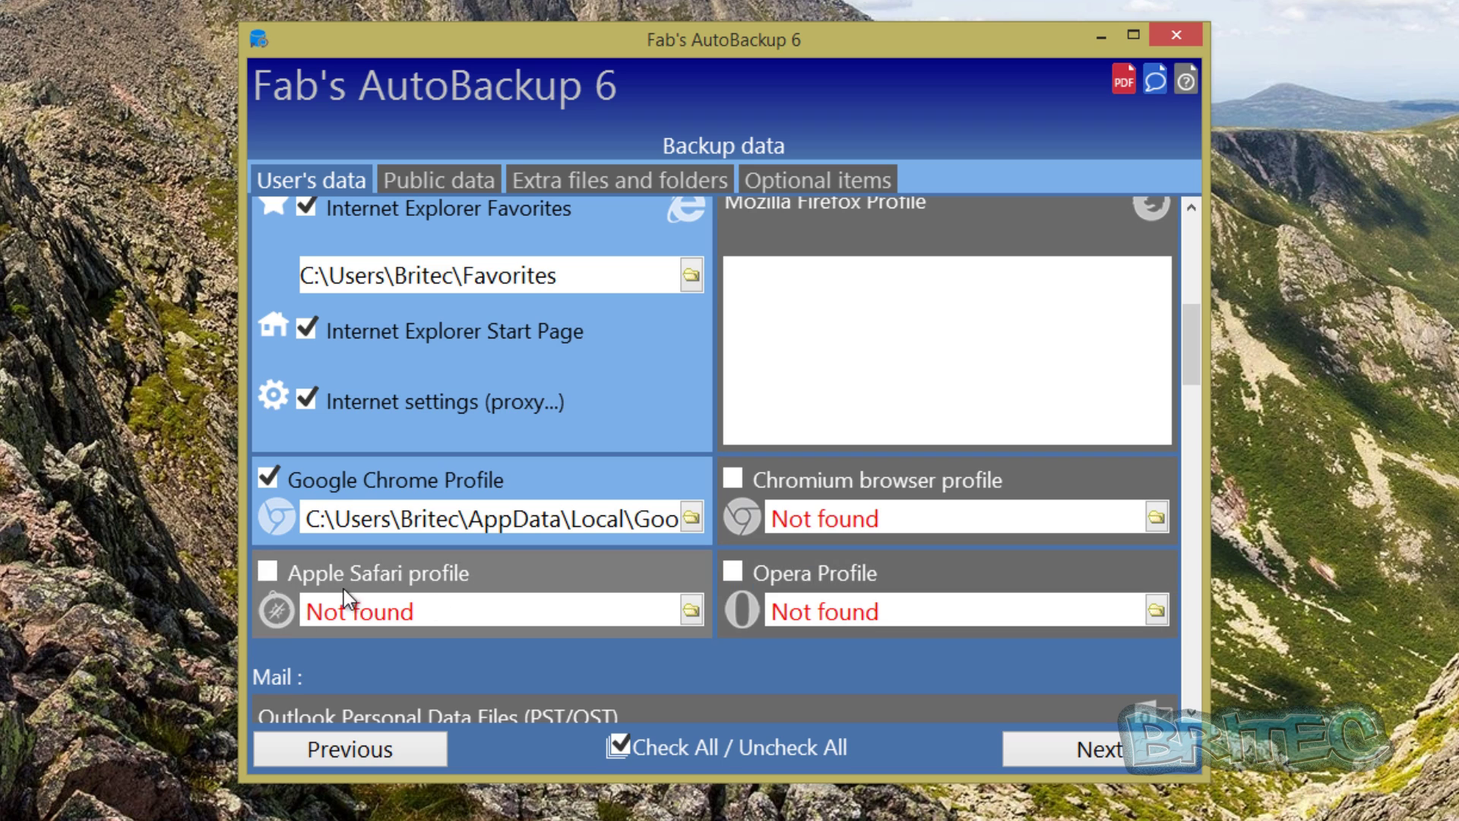
scroll(494, 641, "down", 2)
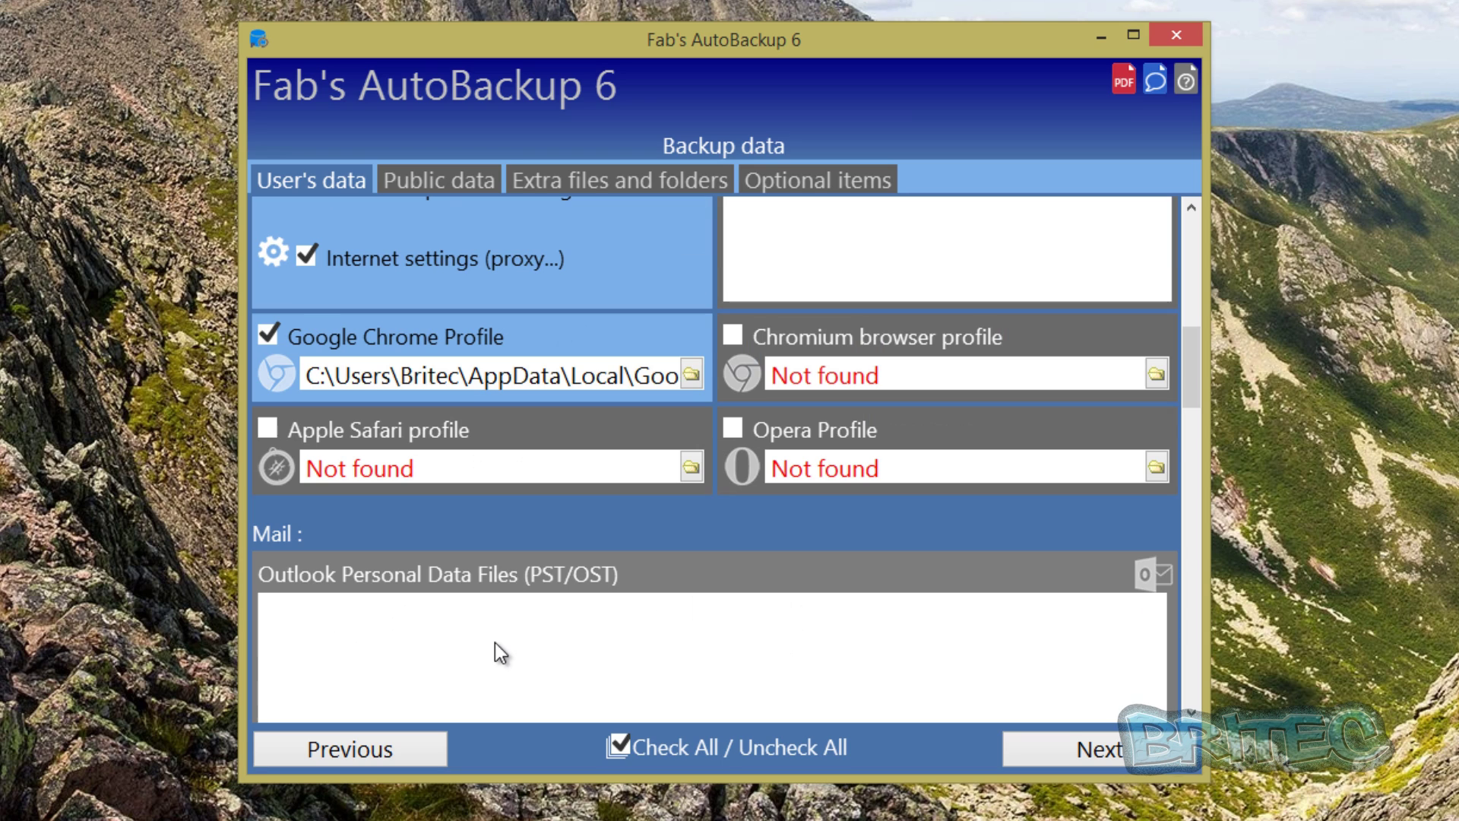
scroll(472, 646, "down", 2)
scroll(502, 637, "down", 2)
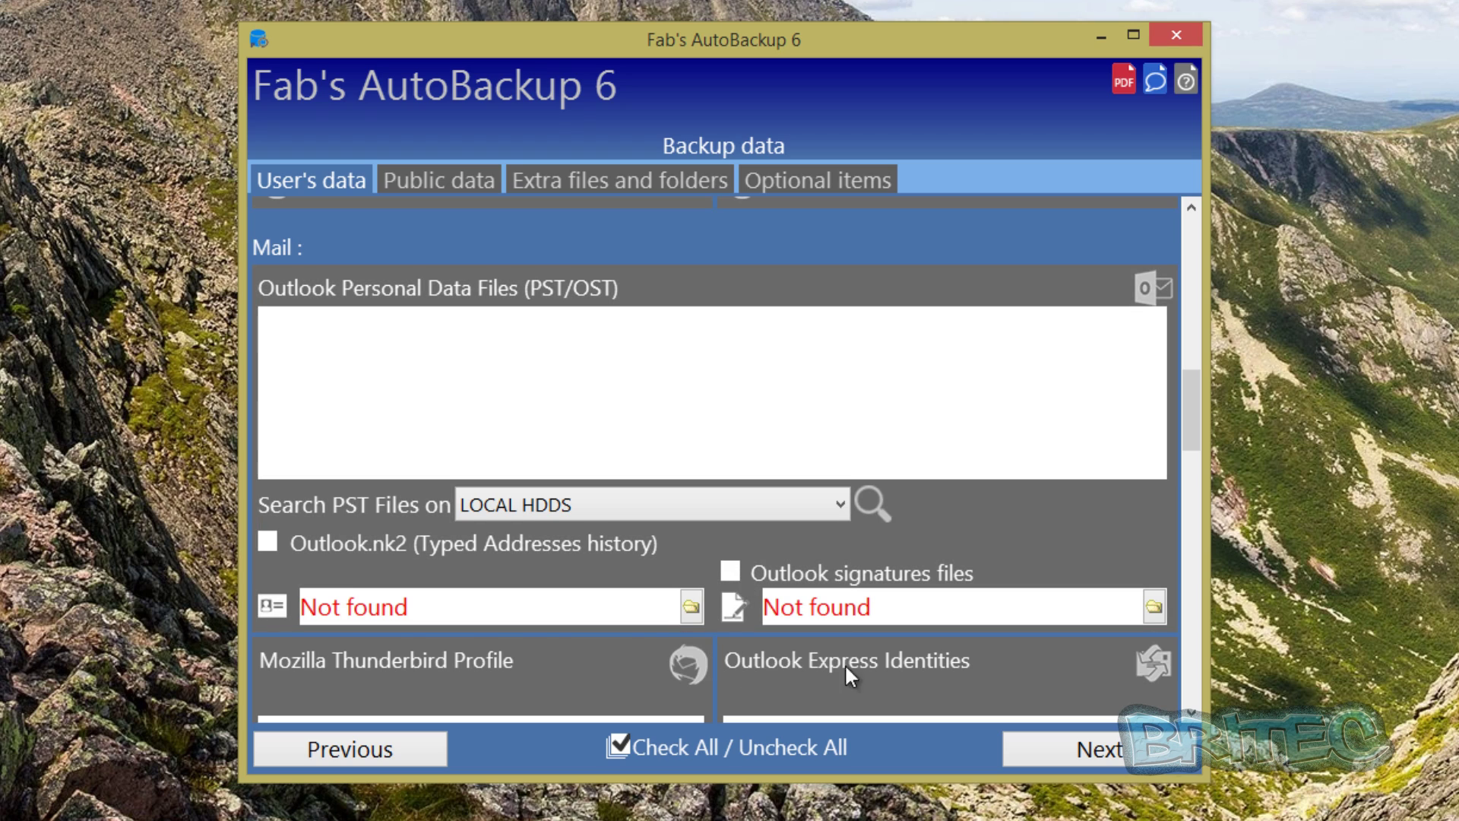
scroll(973, 635, "down", 3)
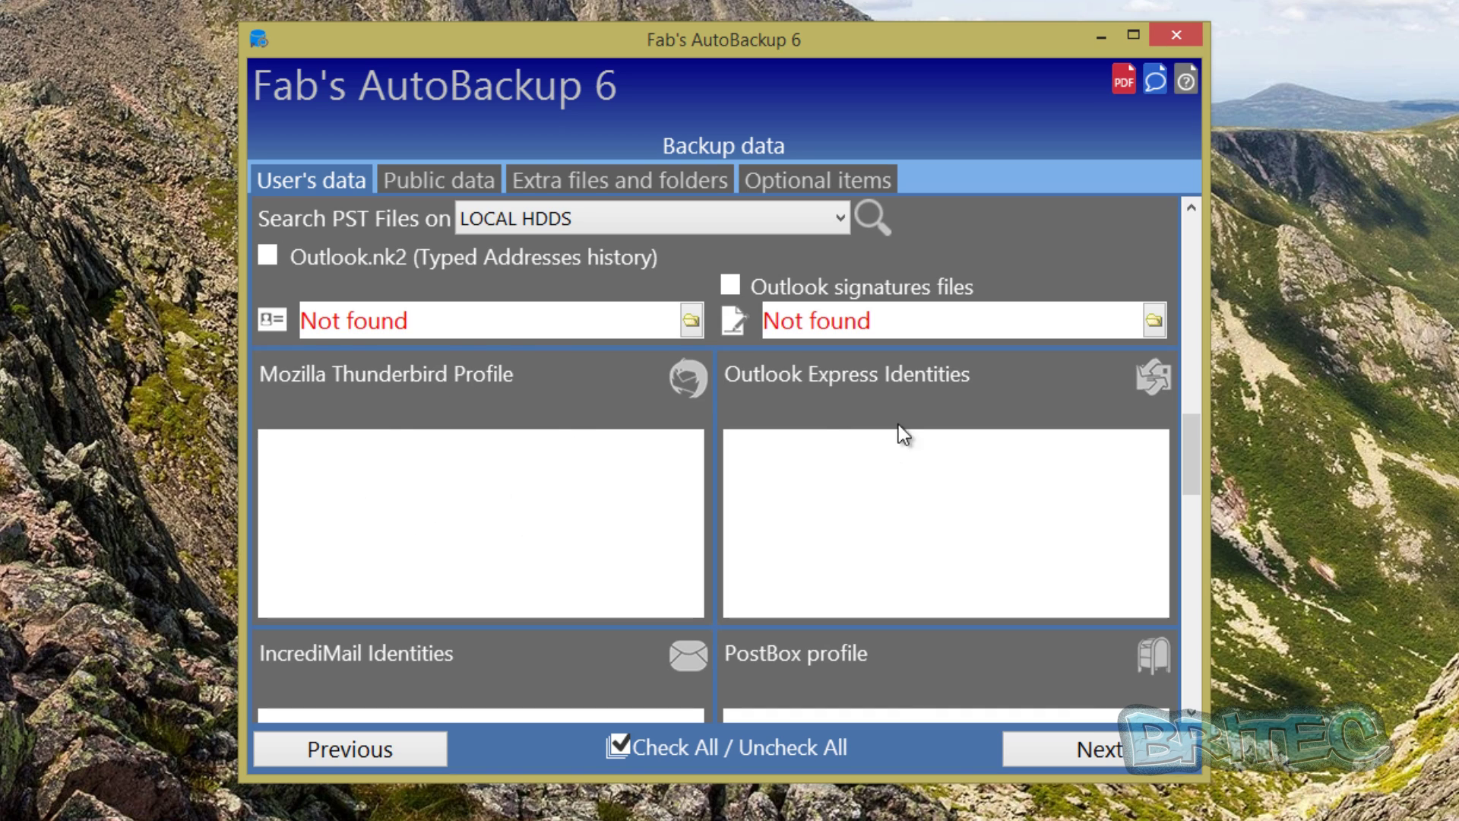
scroll(905, 564, "down", 2)
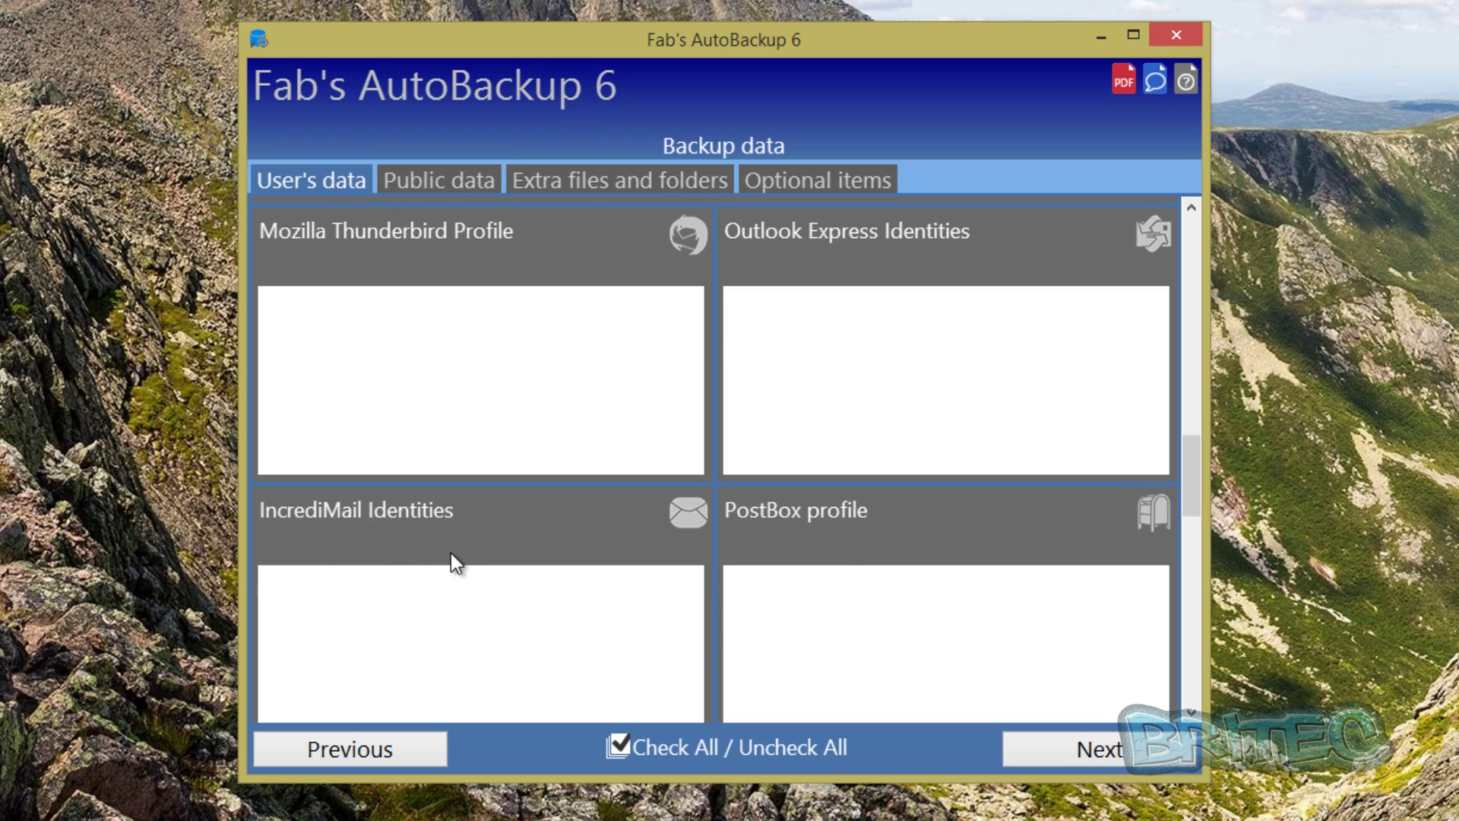
scroll(453, 562, "down", 4)
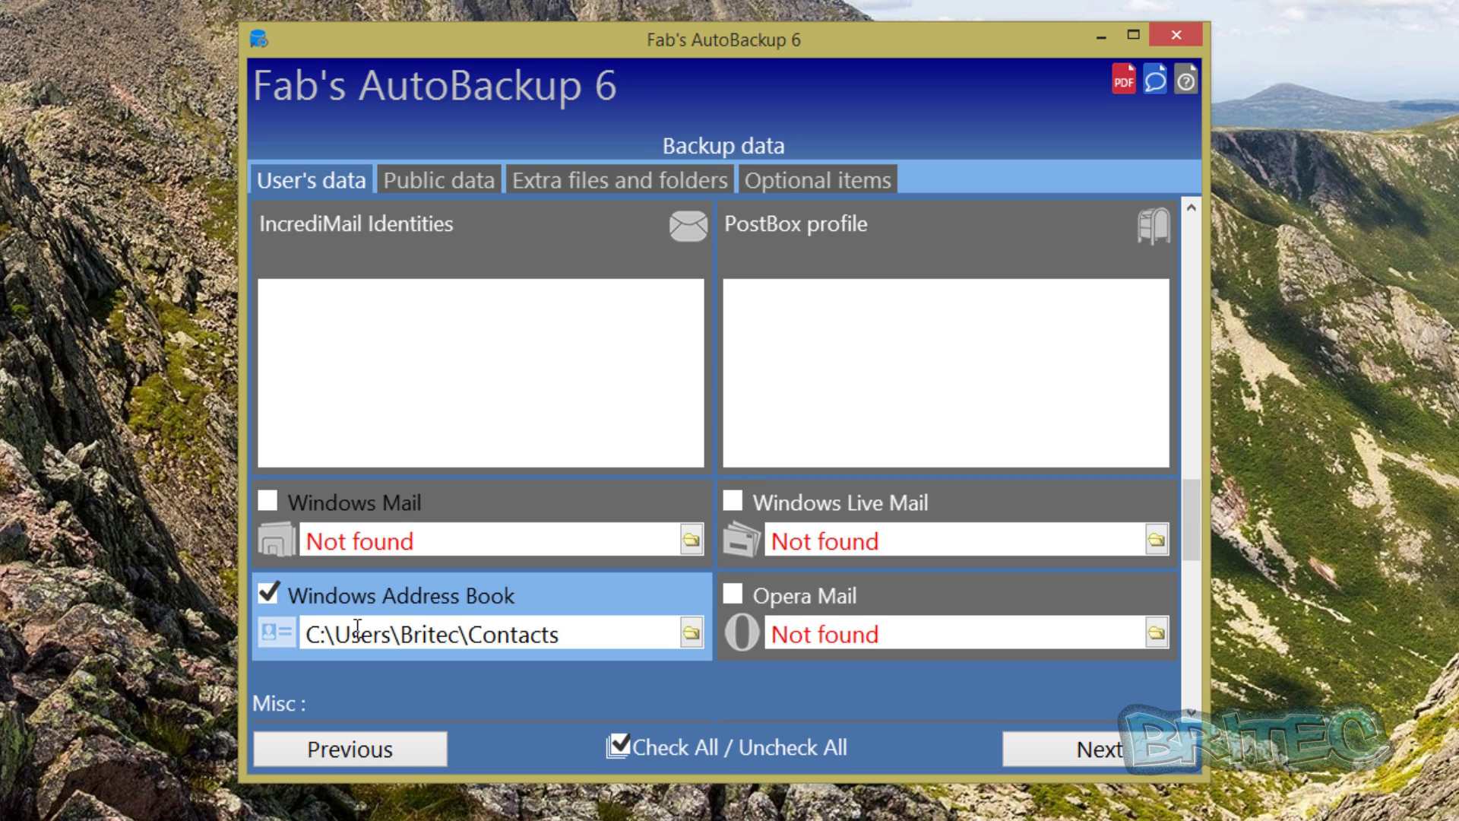
scroll(357, 629, "down", 2)
scroll(509, 551, "down", 2)
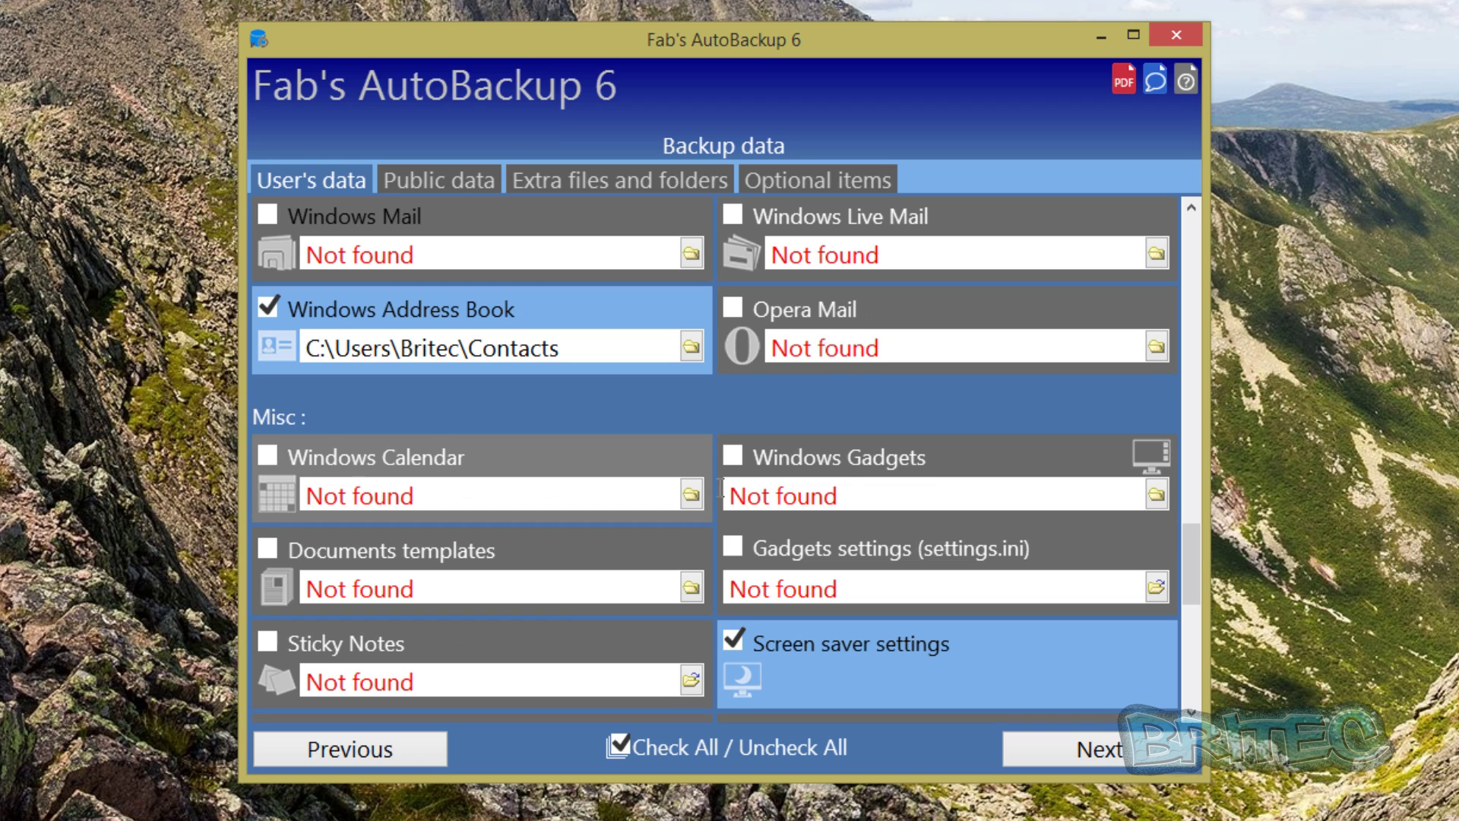
scroll(440, 600, "down", 6)
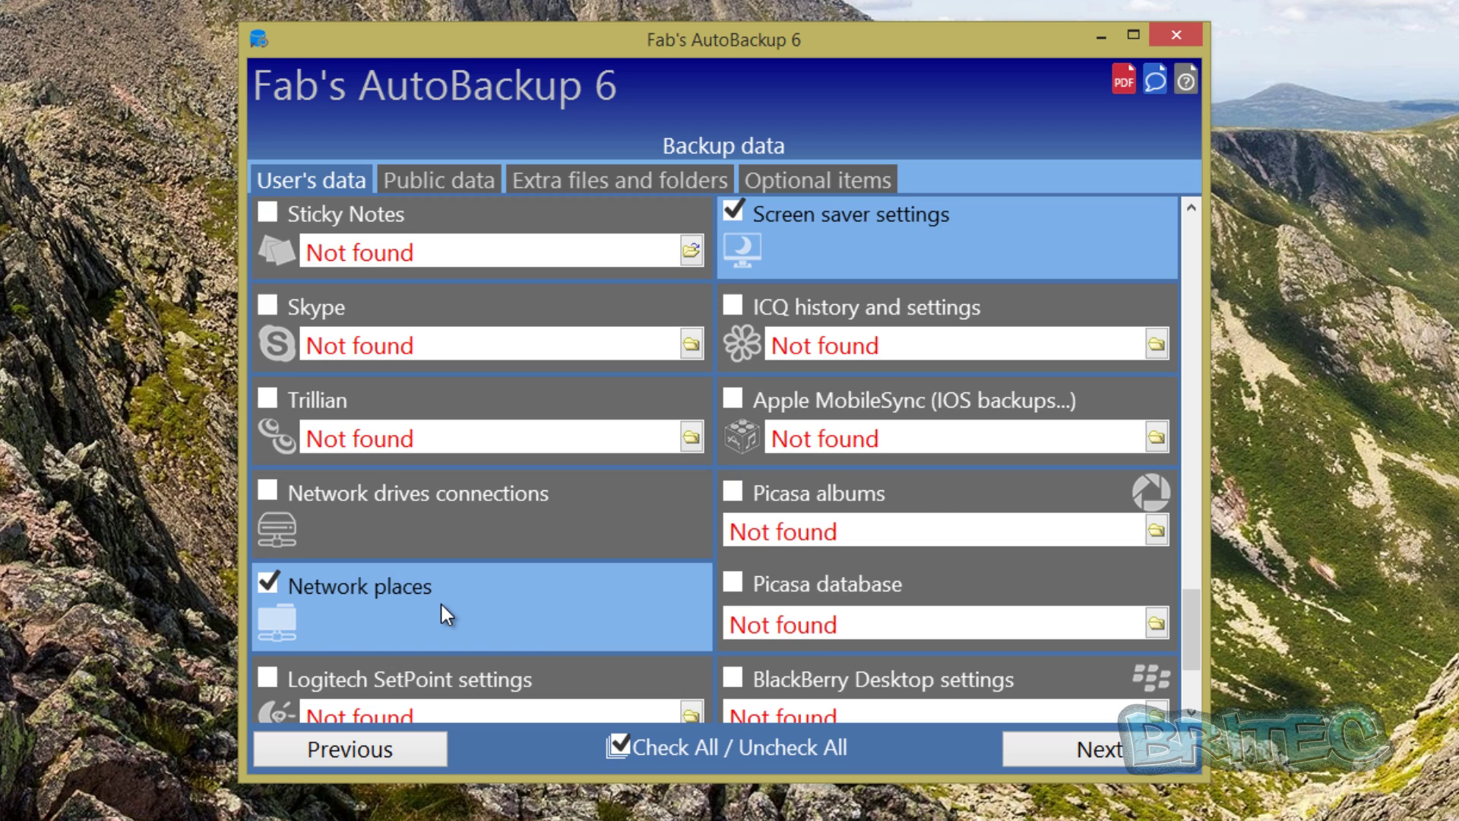
scroll(436, 604, "down", 2)
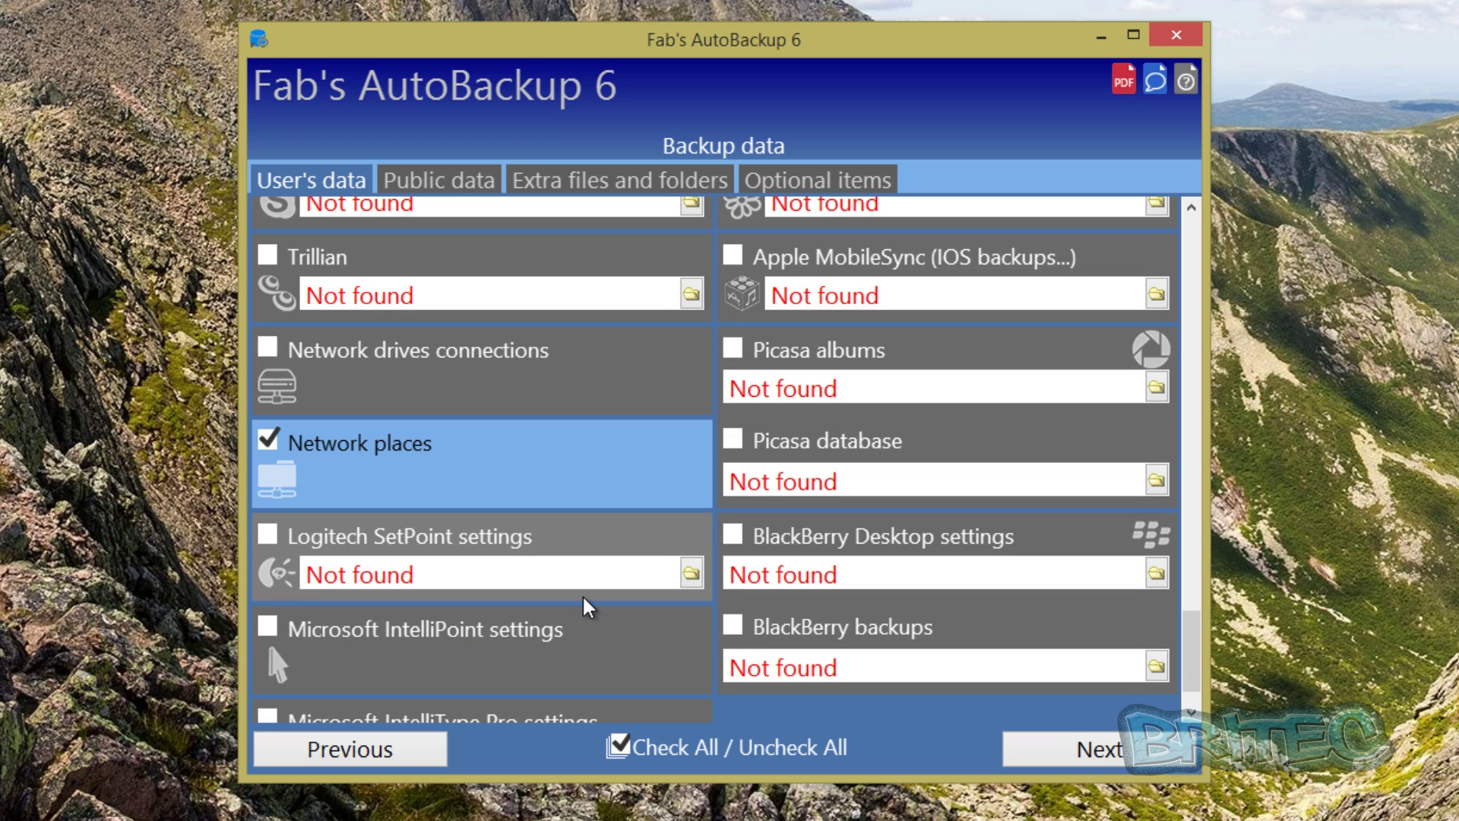
scroll(584, 604, "down", 1)
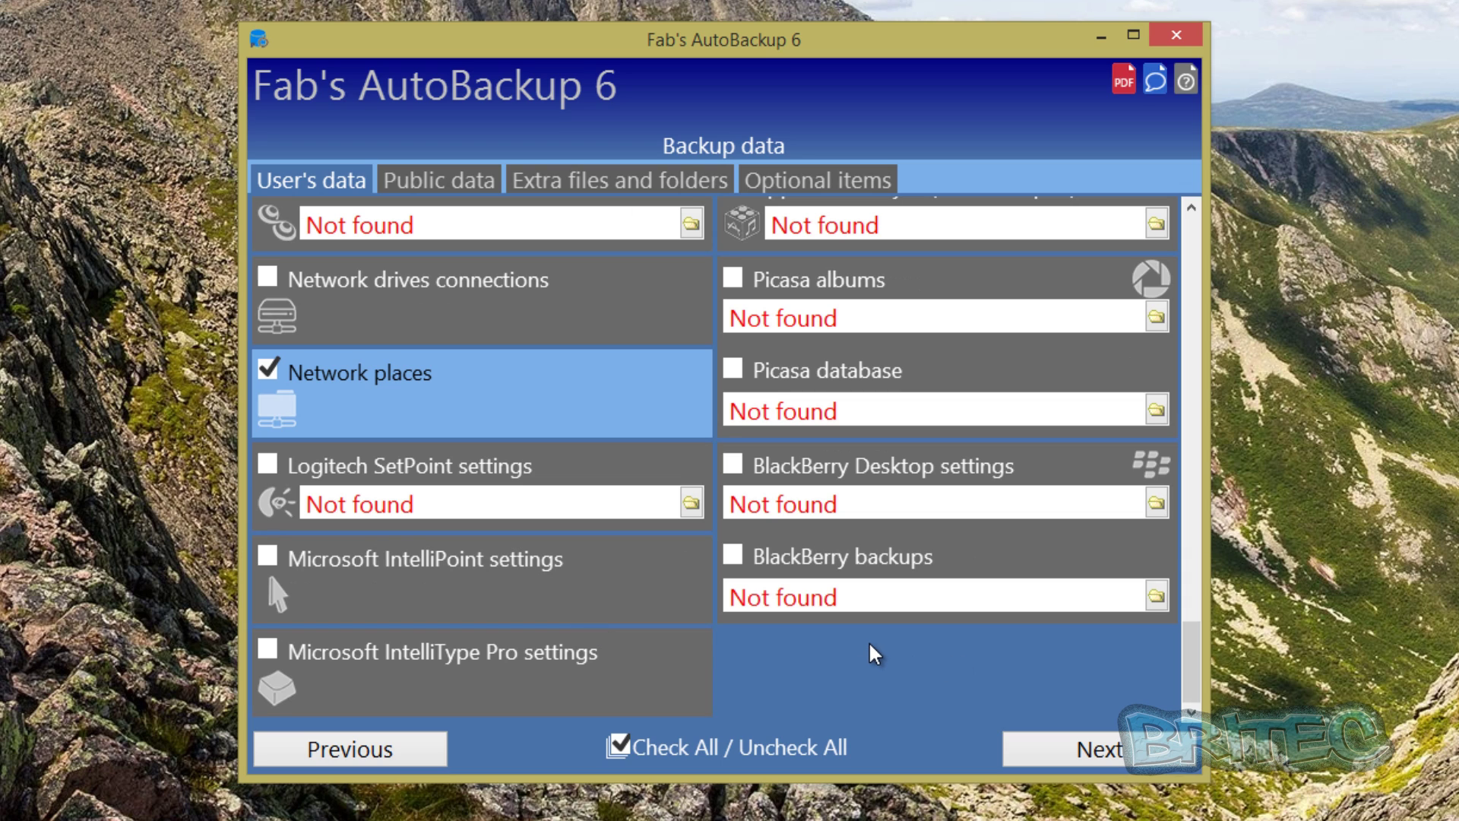
- Leave Common Documents, Common desktop and Fonts unselected on the Public data tab
left_click(489, 181)
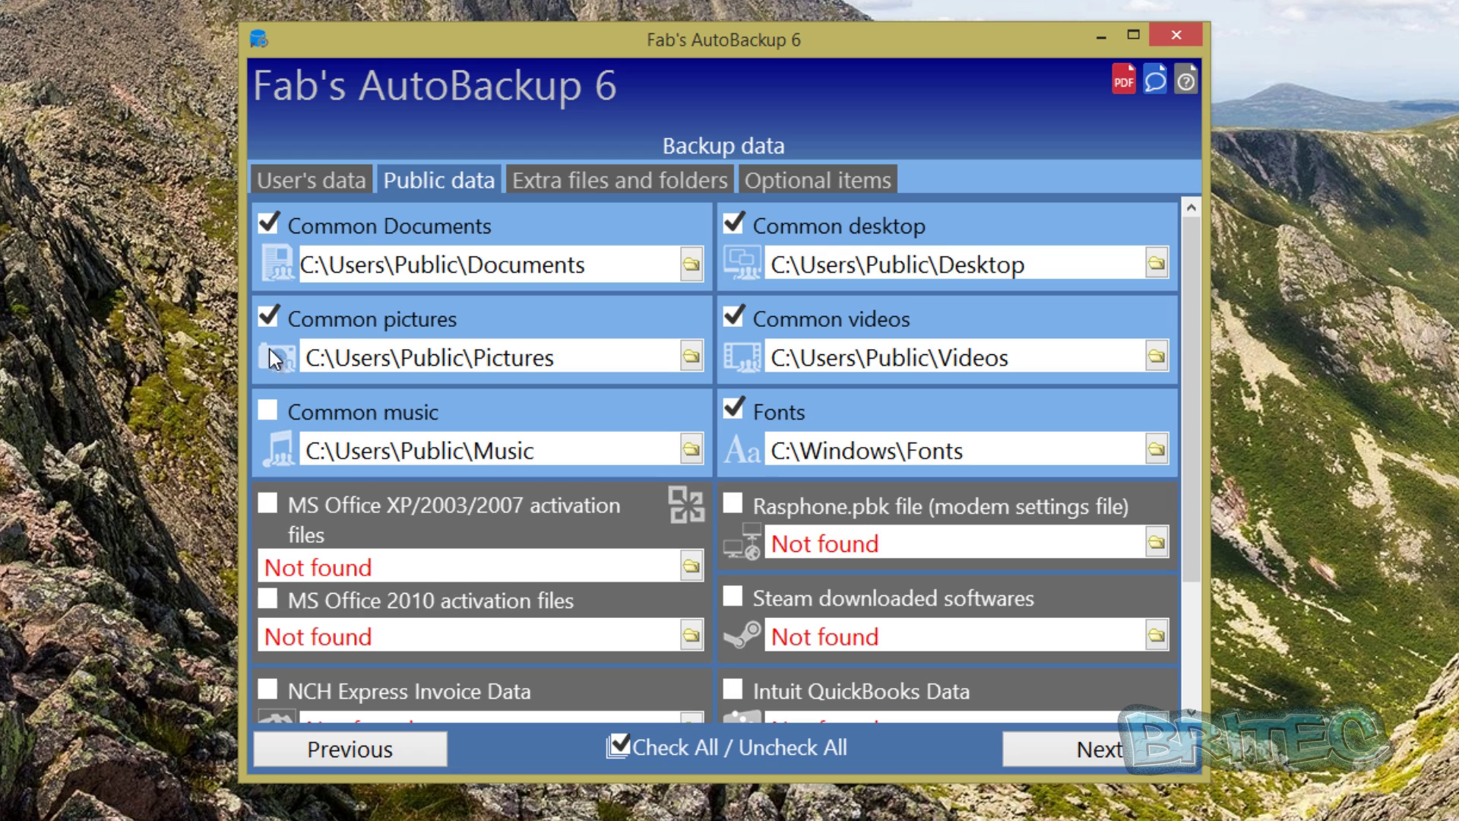
left_click(269, 225)
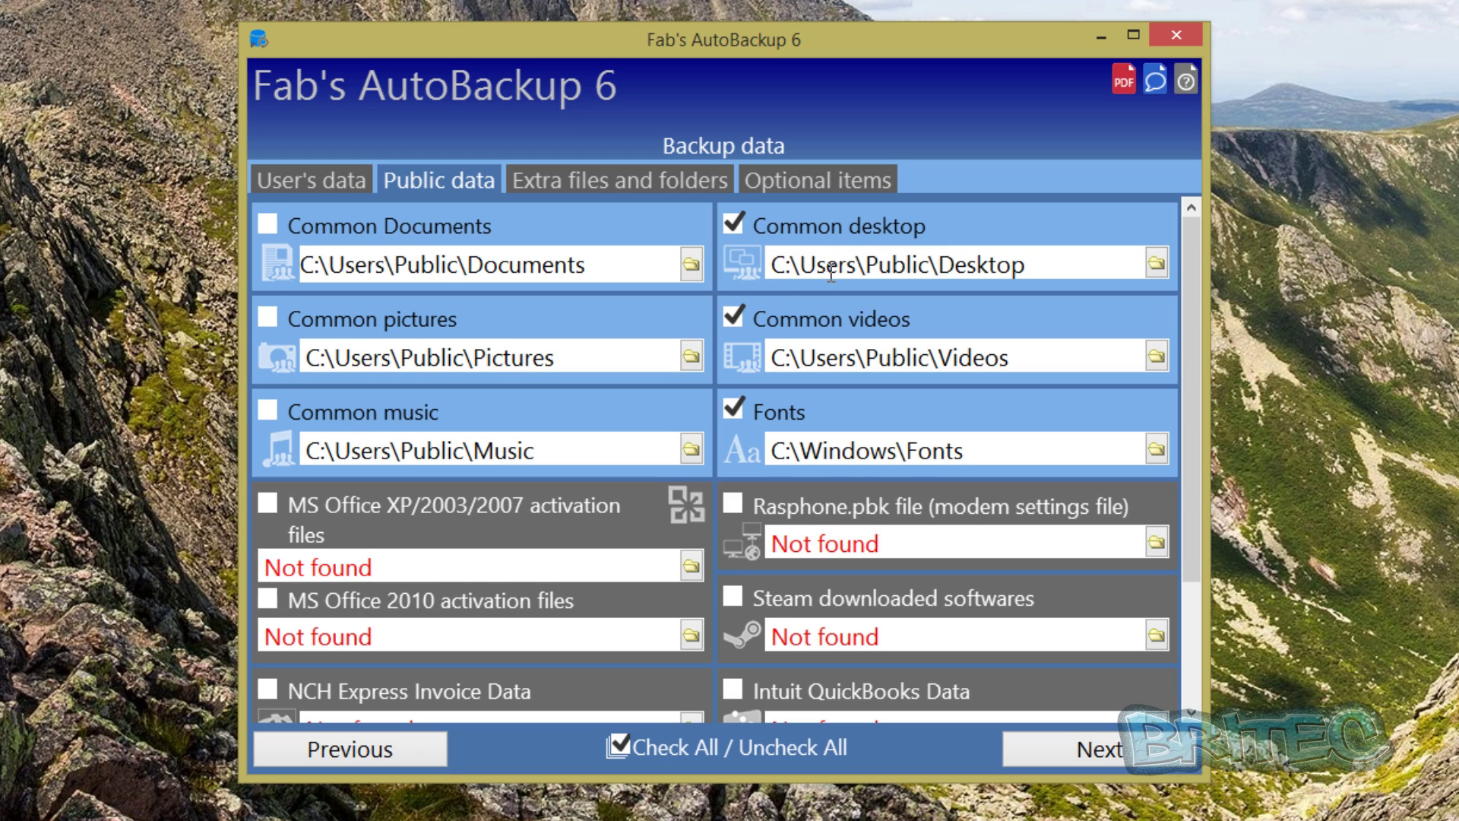
left_click(731, 225)
left_click(731, 410)
left_click(734, 411)
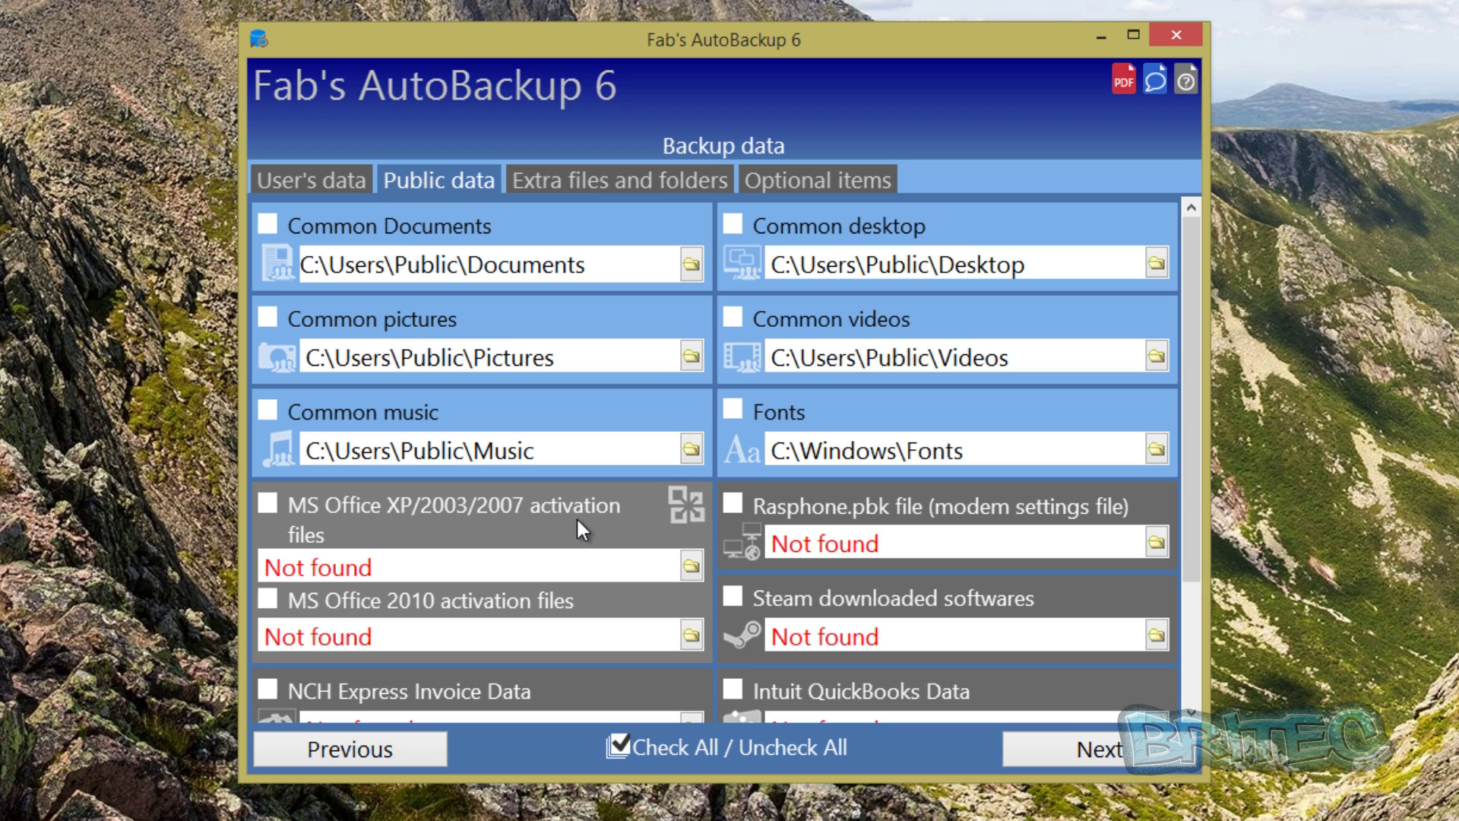
scroll(576, 524, "down", 1)
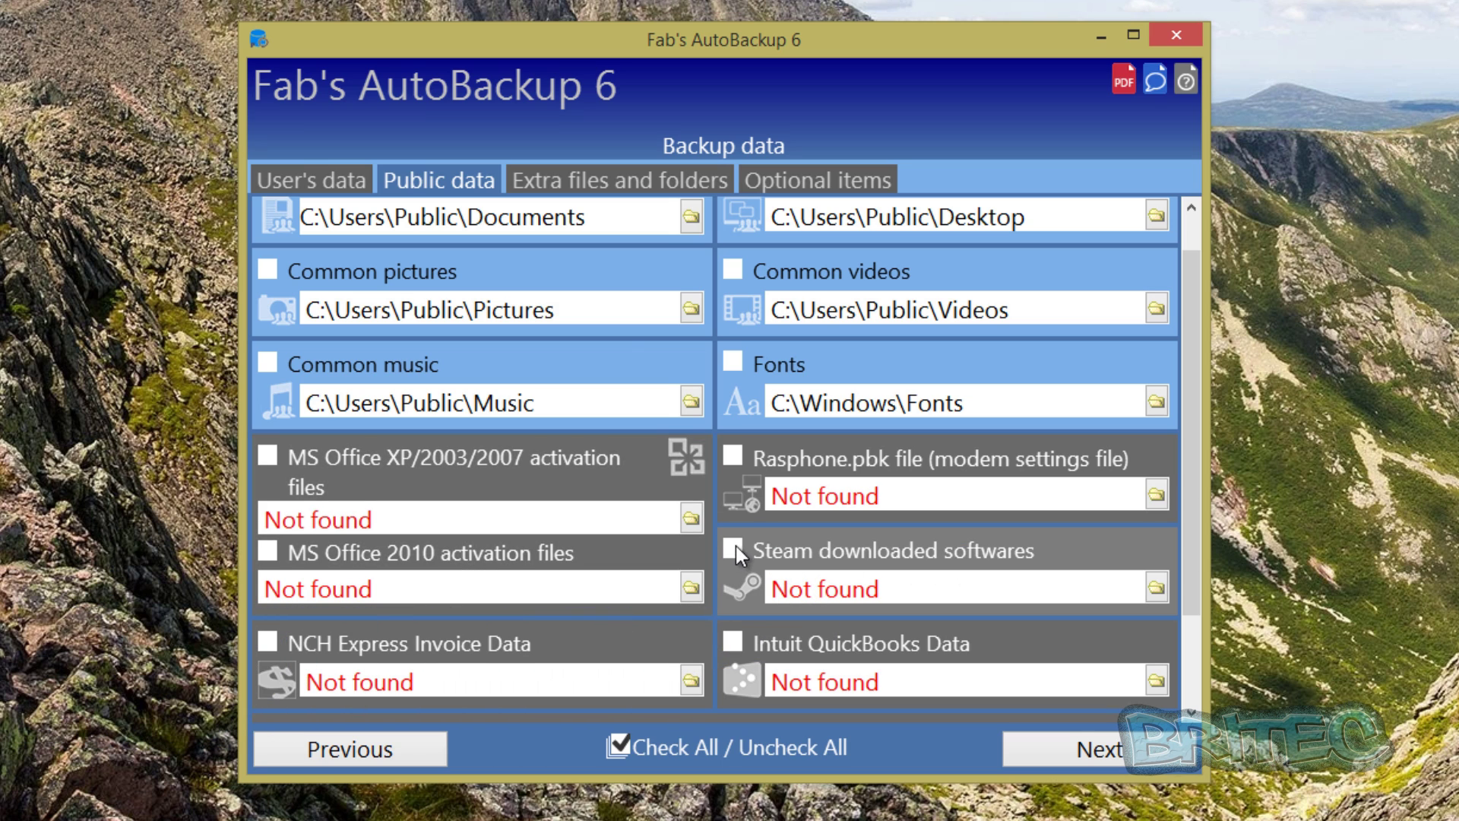
scroll(686, 550, "down", 4)
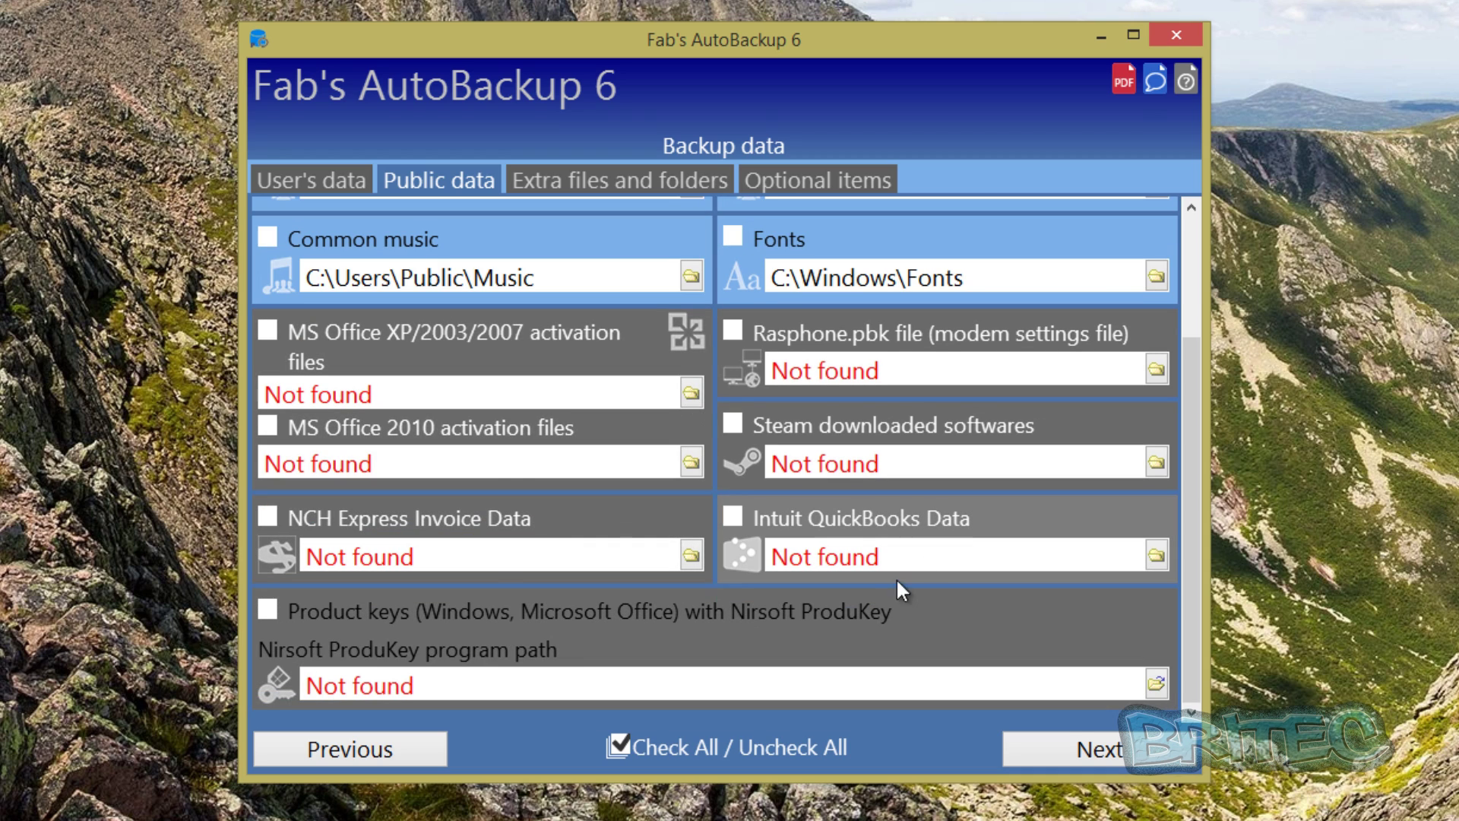
scroll(800, 586, "up", 5)
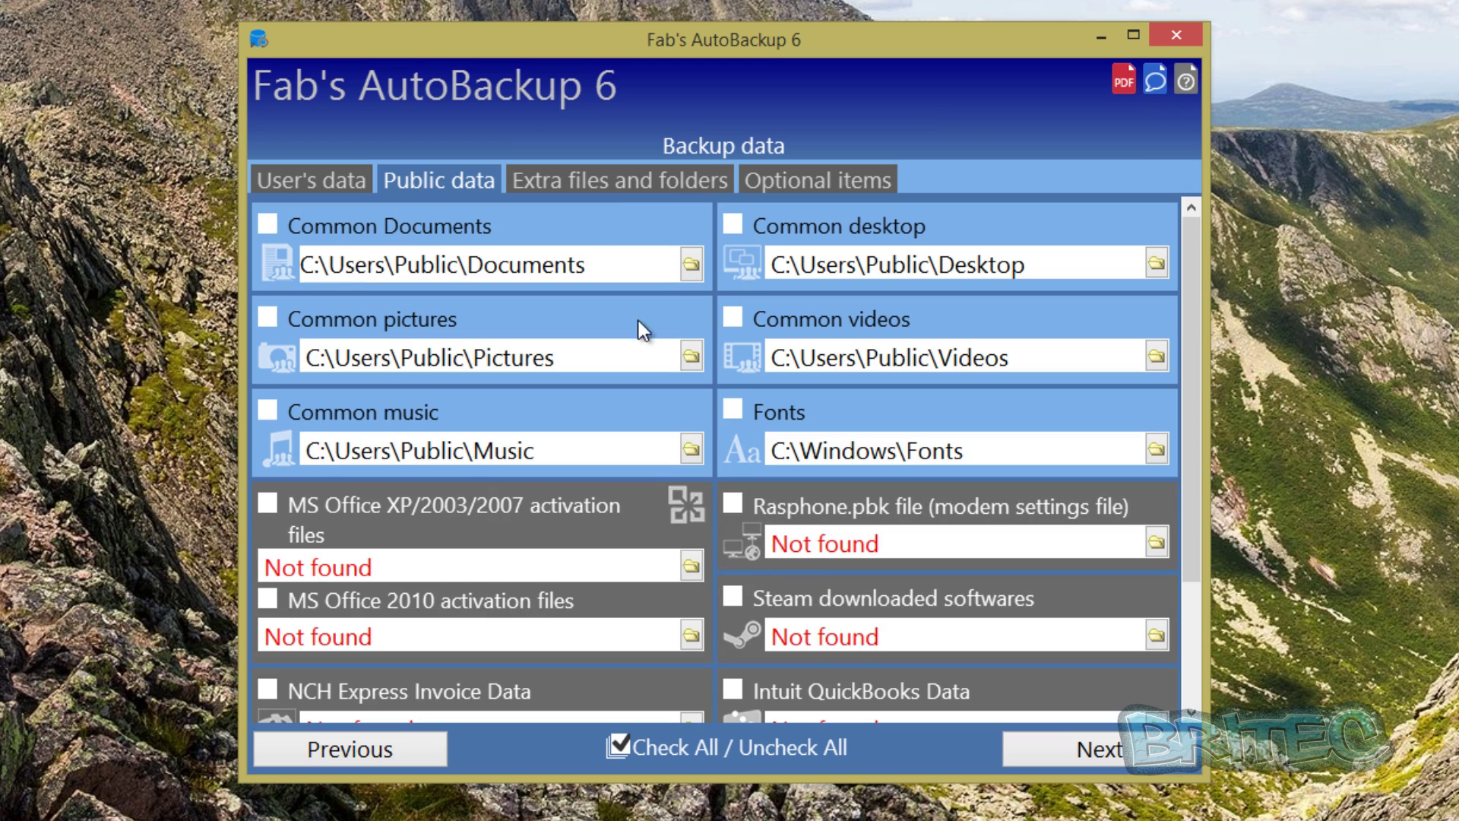
- On Extra files and folders, keep Additional Folders on and also tick Additional Files
left_click(613, 185)
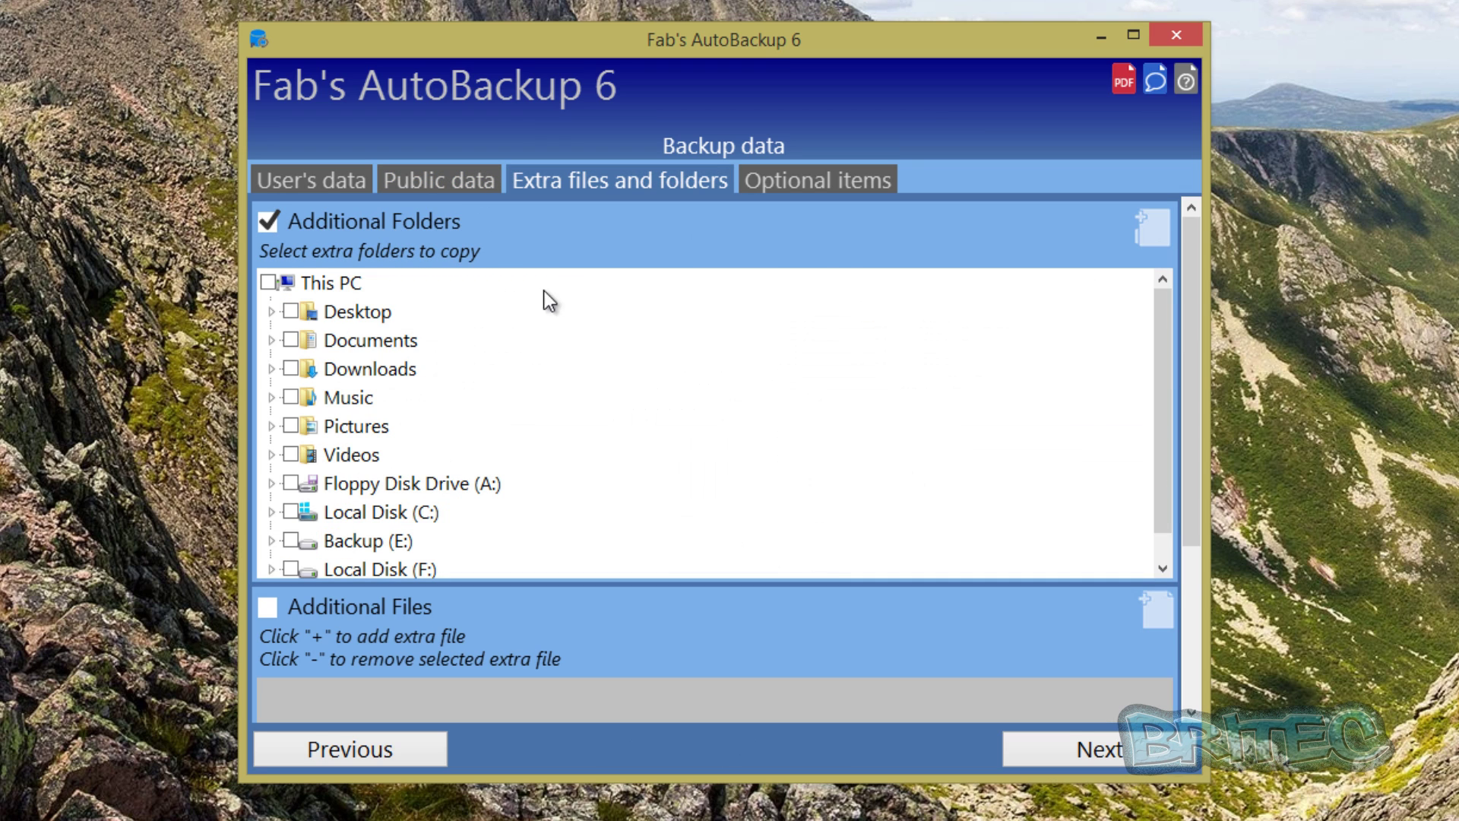
left_click(271, 221)
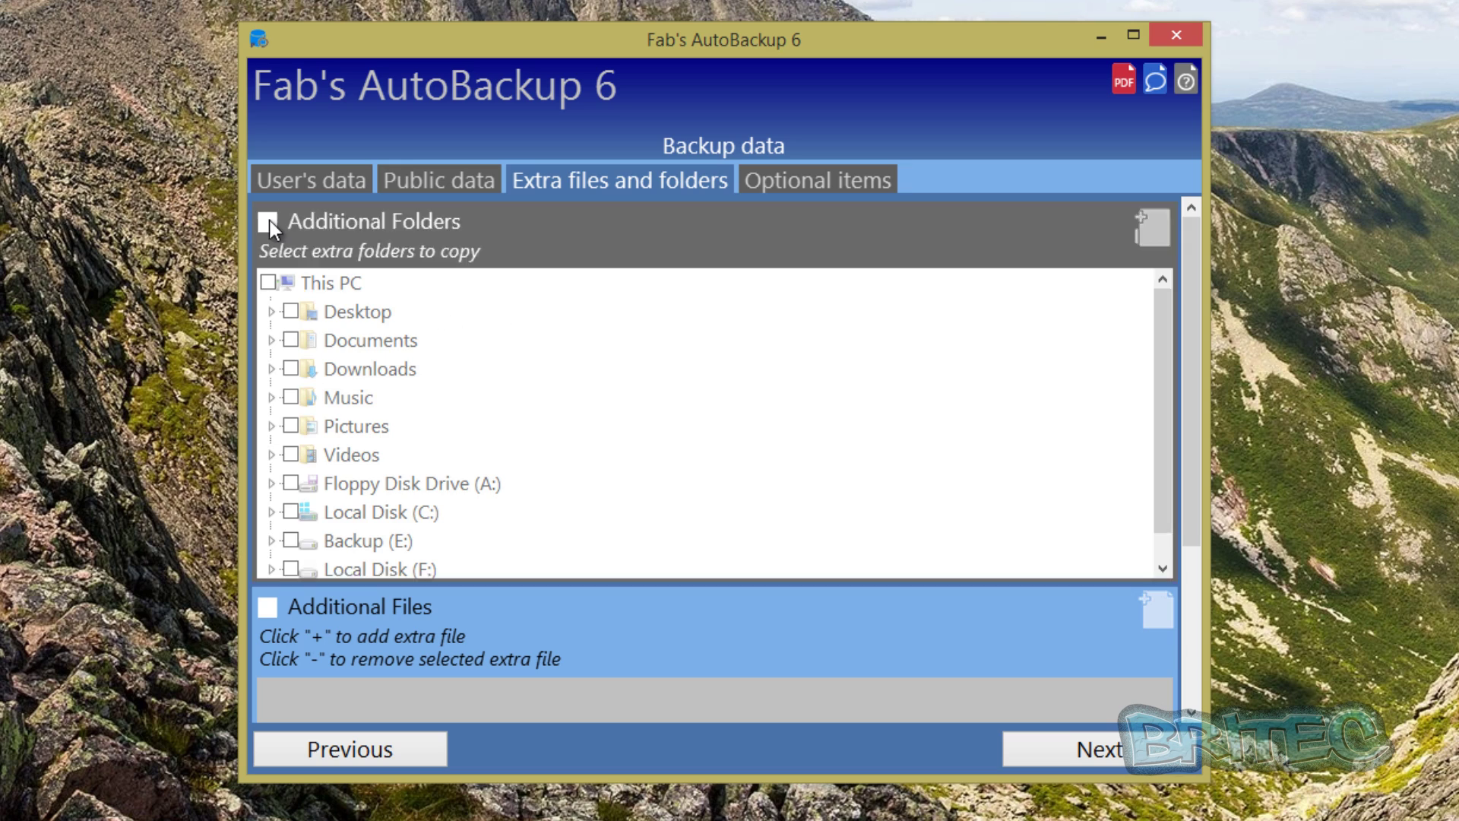
left_click(271, 221)
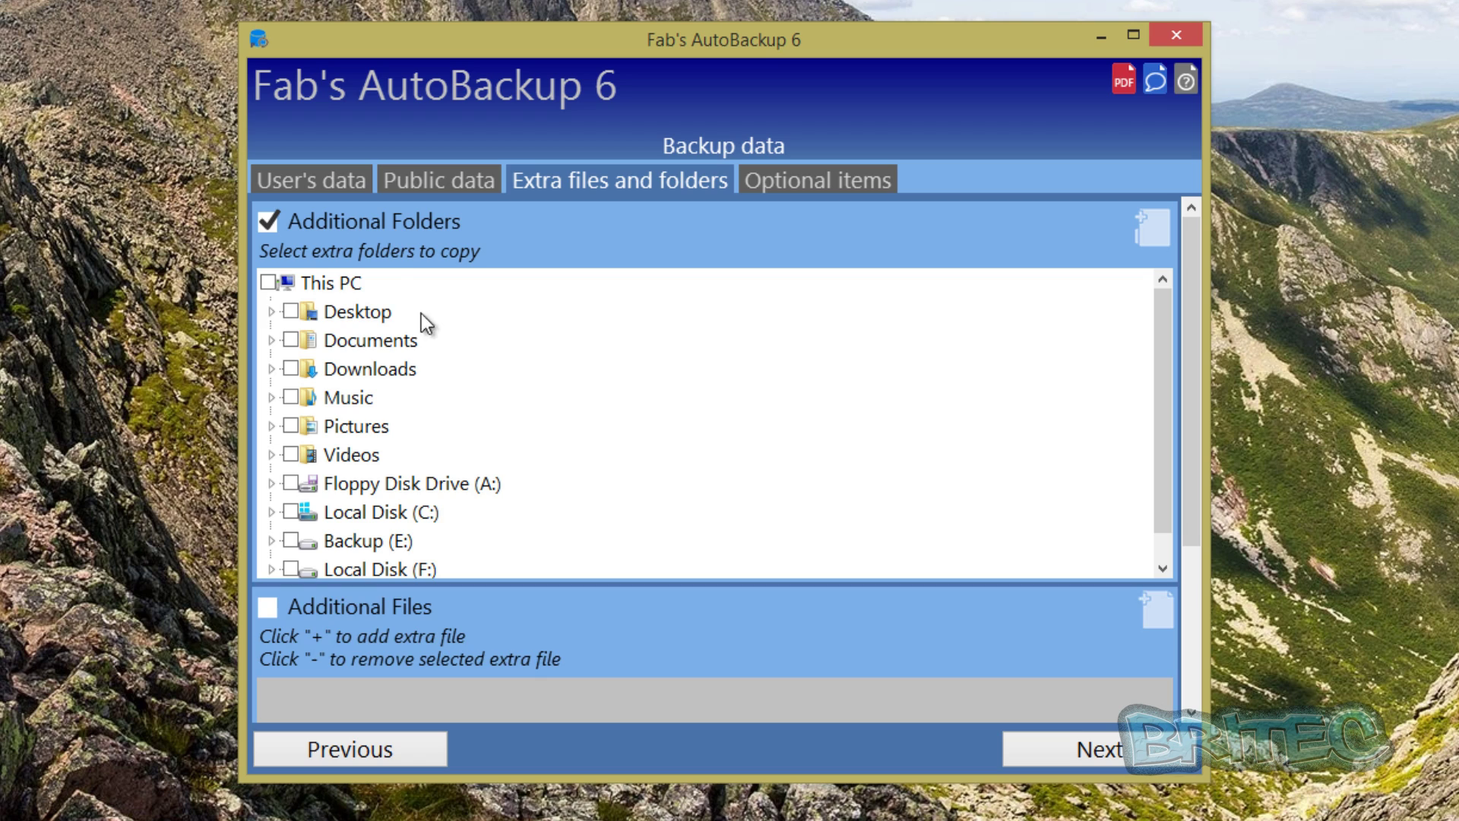
left_click(269, 607)
scroll(456, 562, "down", 5)
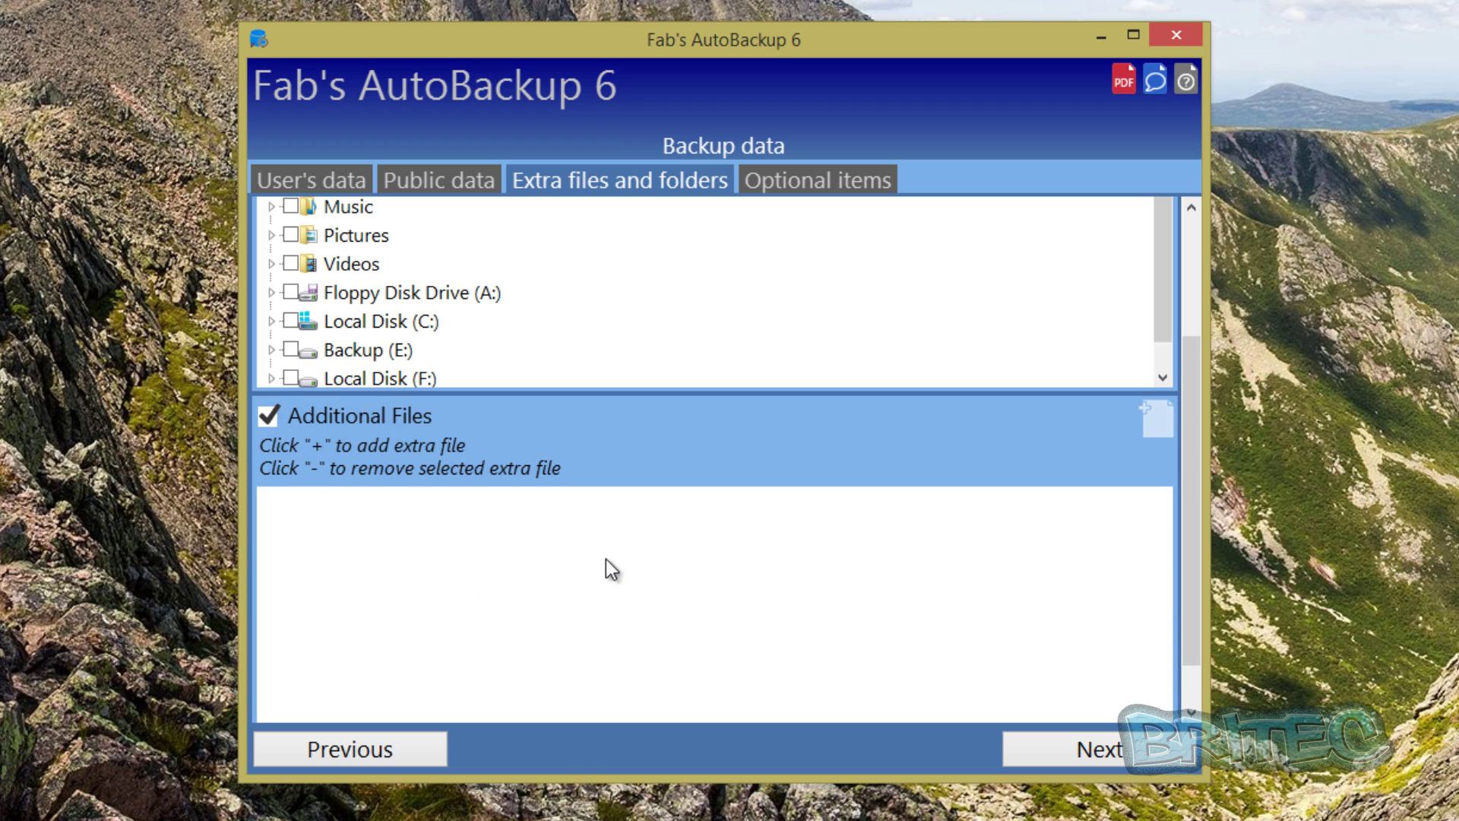
scroll(686, 649, "down", 2)
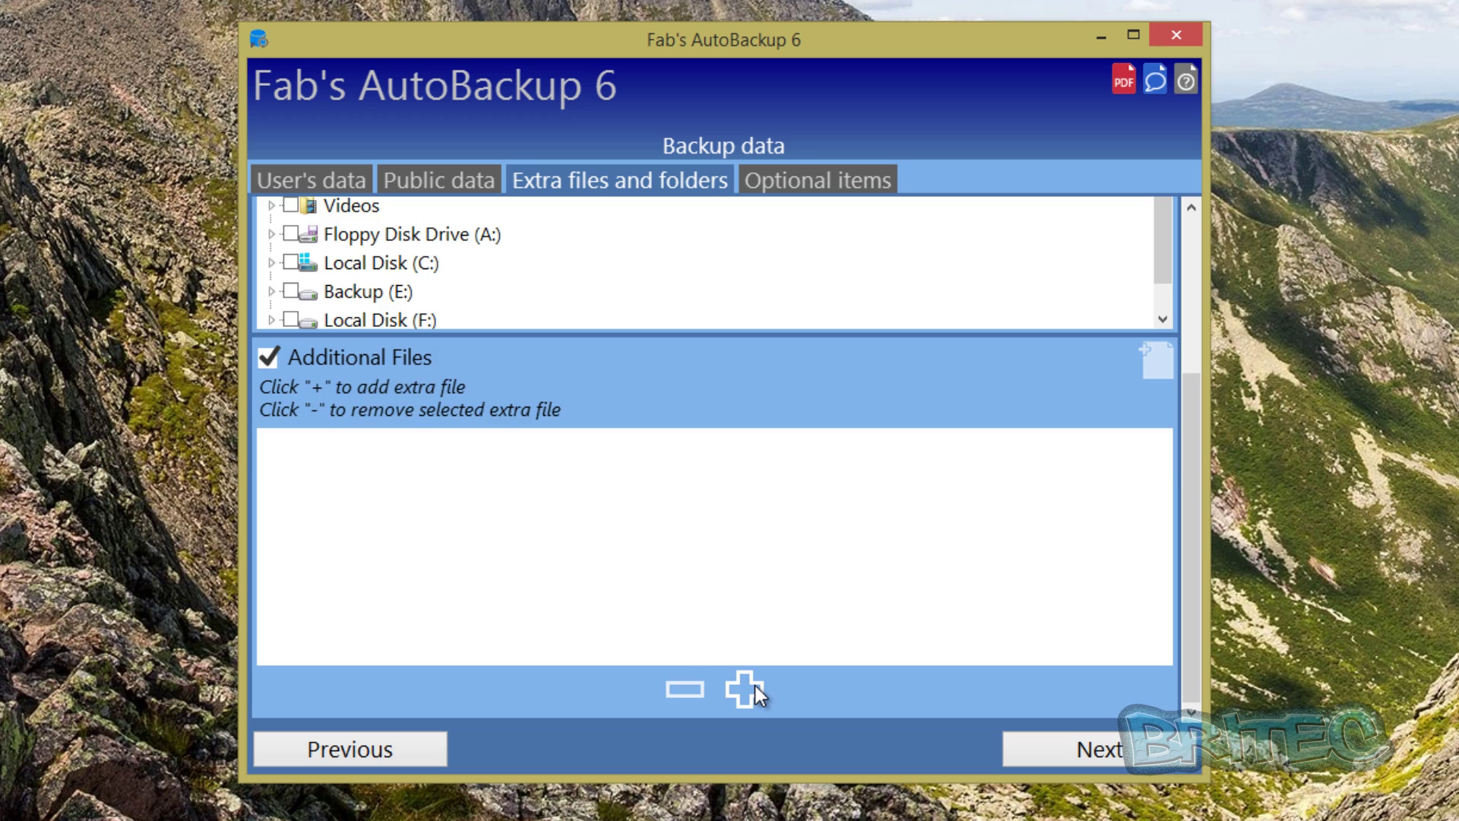
scroll(755, 686, "up", 5)
left_click_drag(1160, 398, 1171, 471)
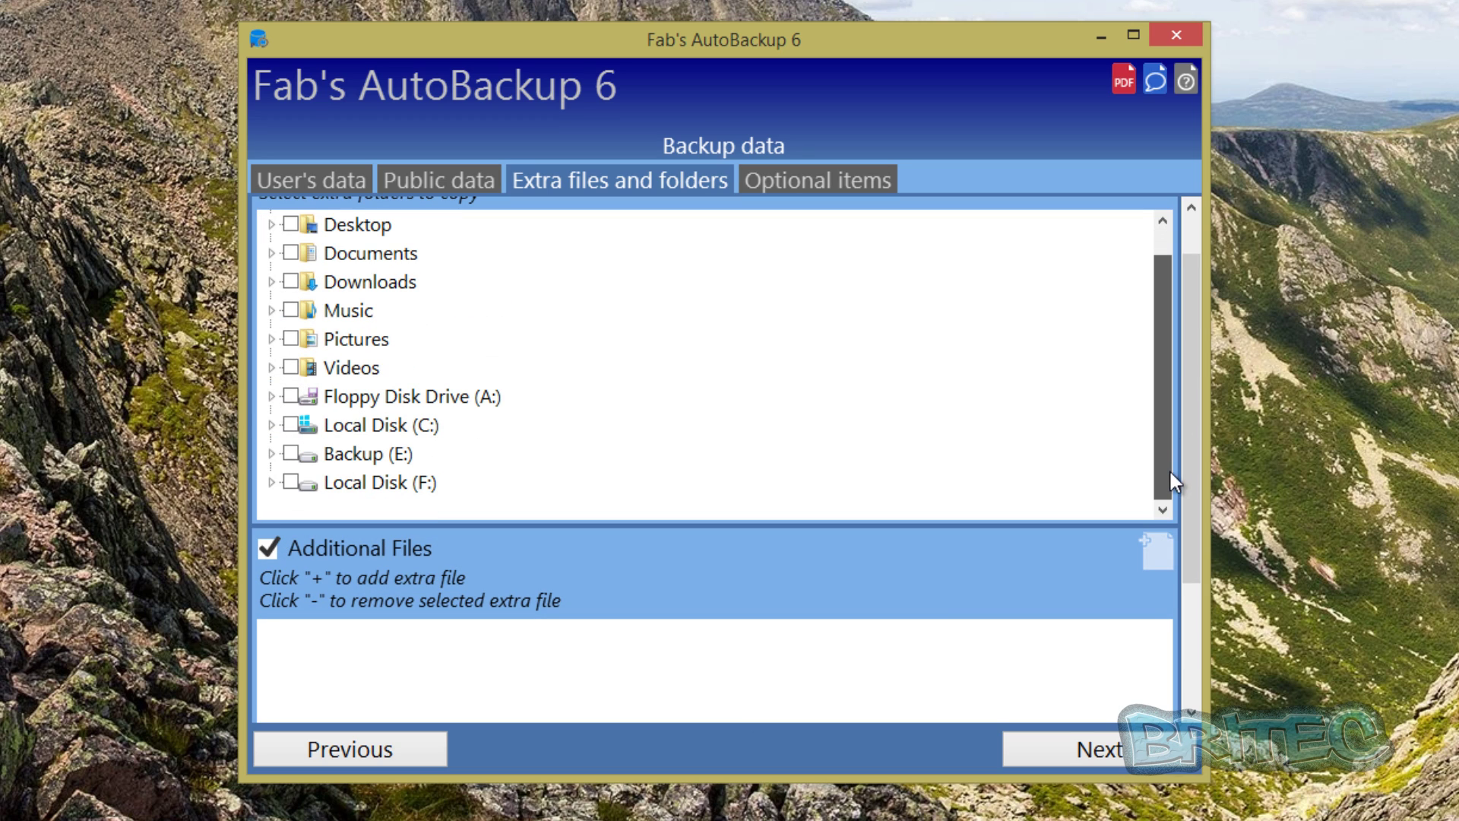
- Leave Exclude files by type unchecked on Optional items and continue to the summary
left_click(808, 190)
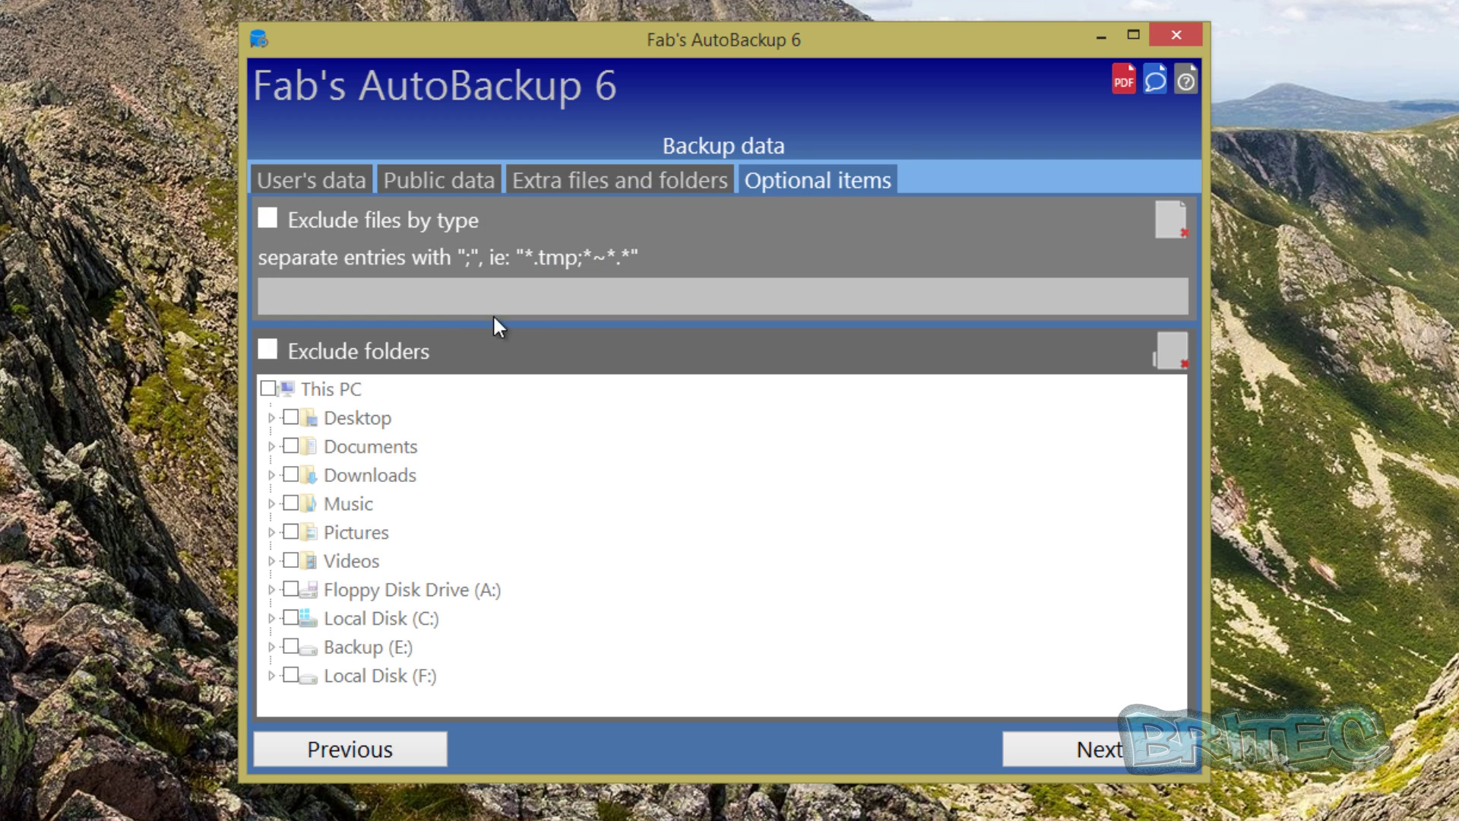
left_click(267, 212)
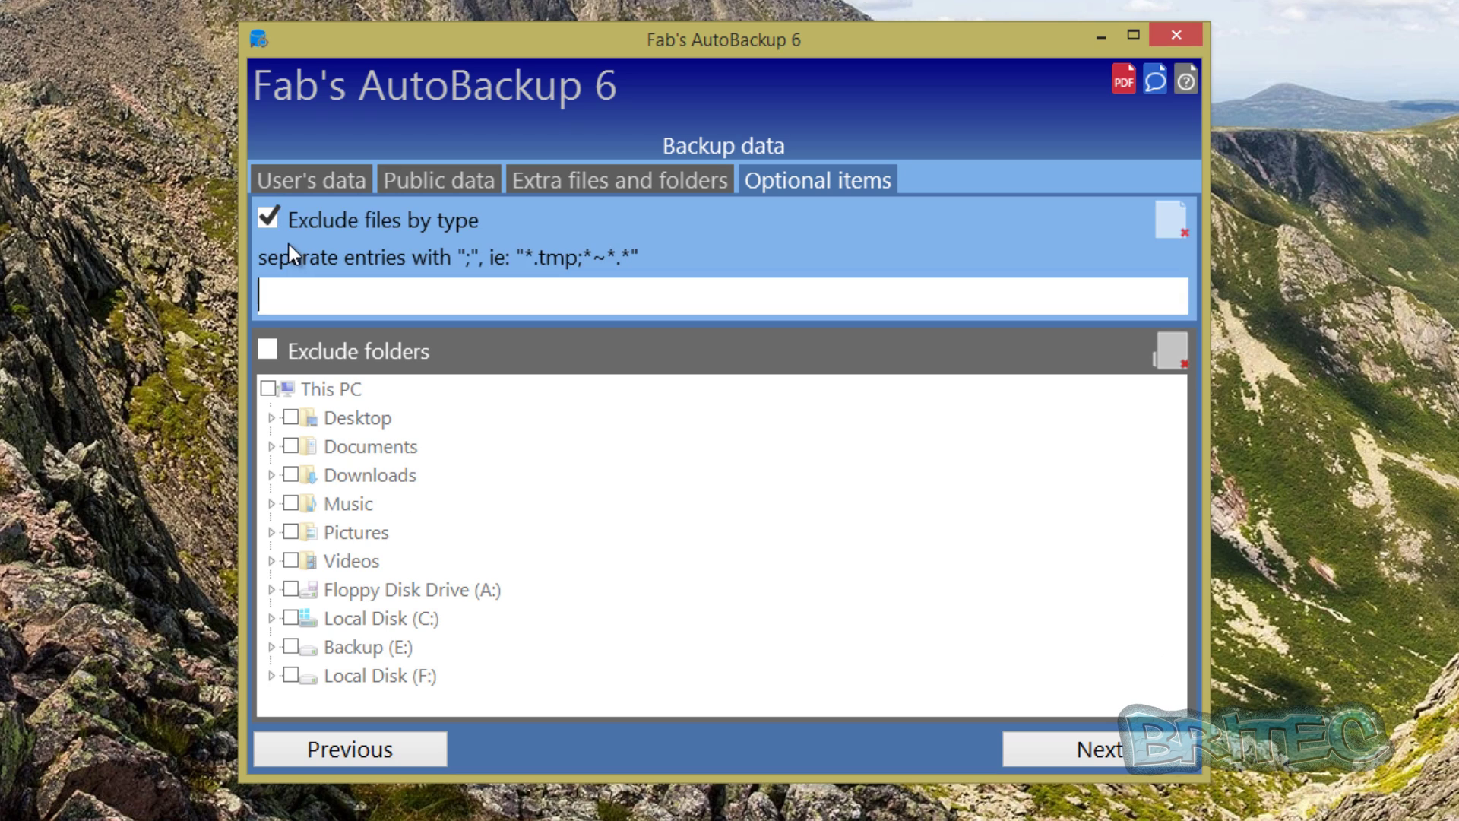
left_click(266, 216)
left_click(275, 220)
left_click(507, 289)
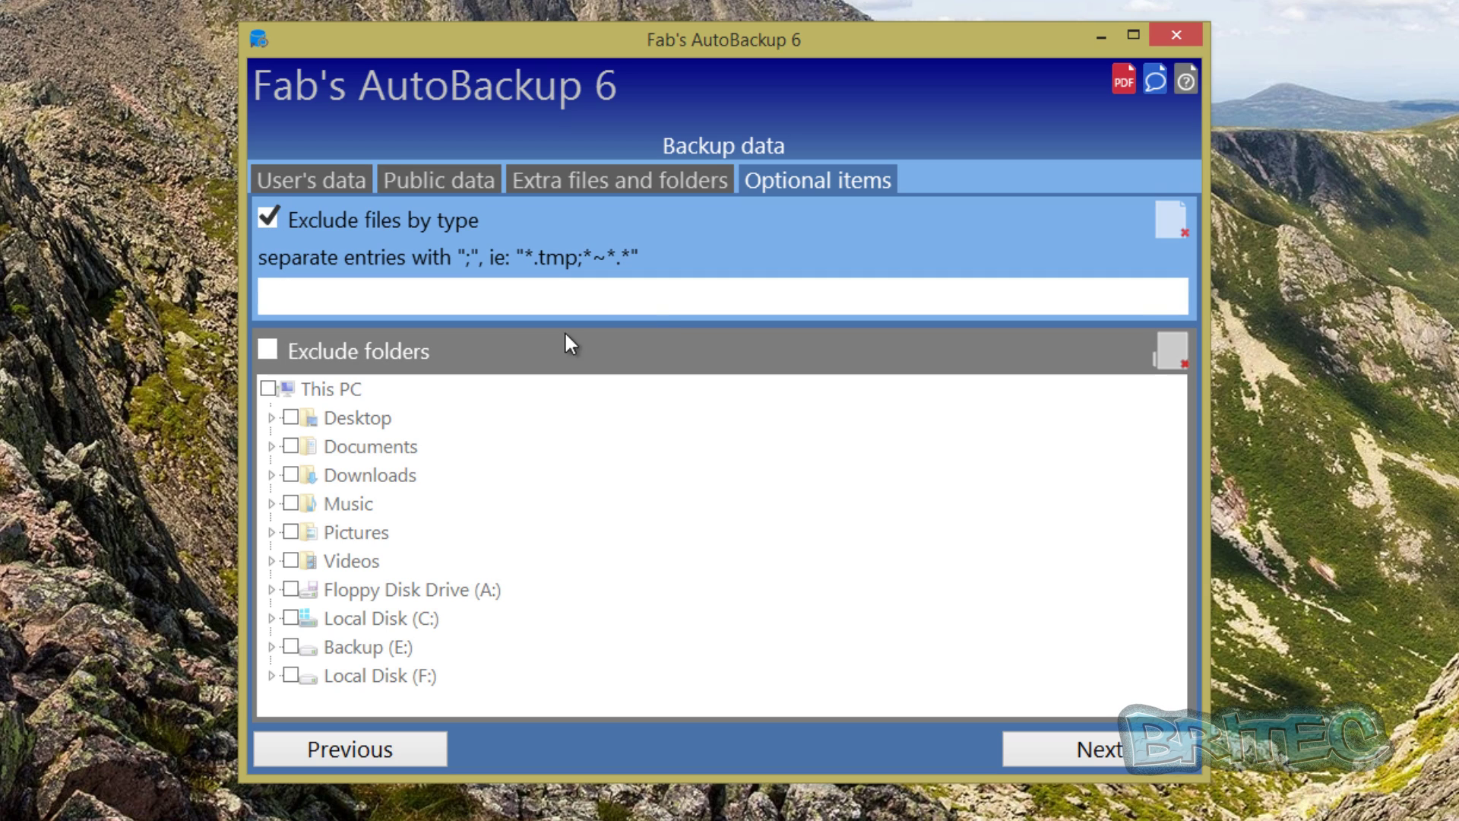
left_click(275, 219)
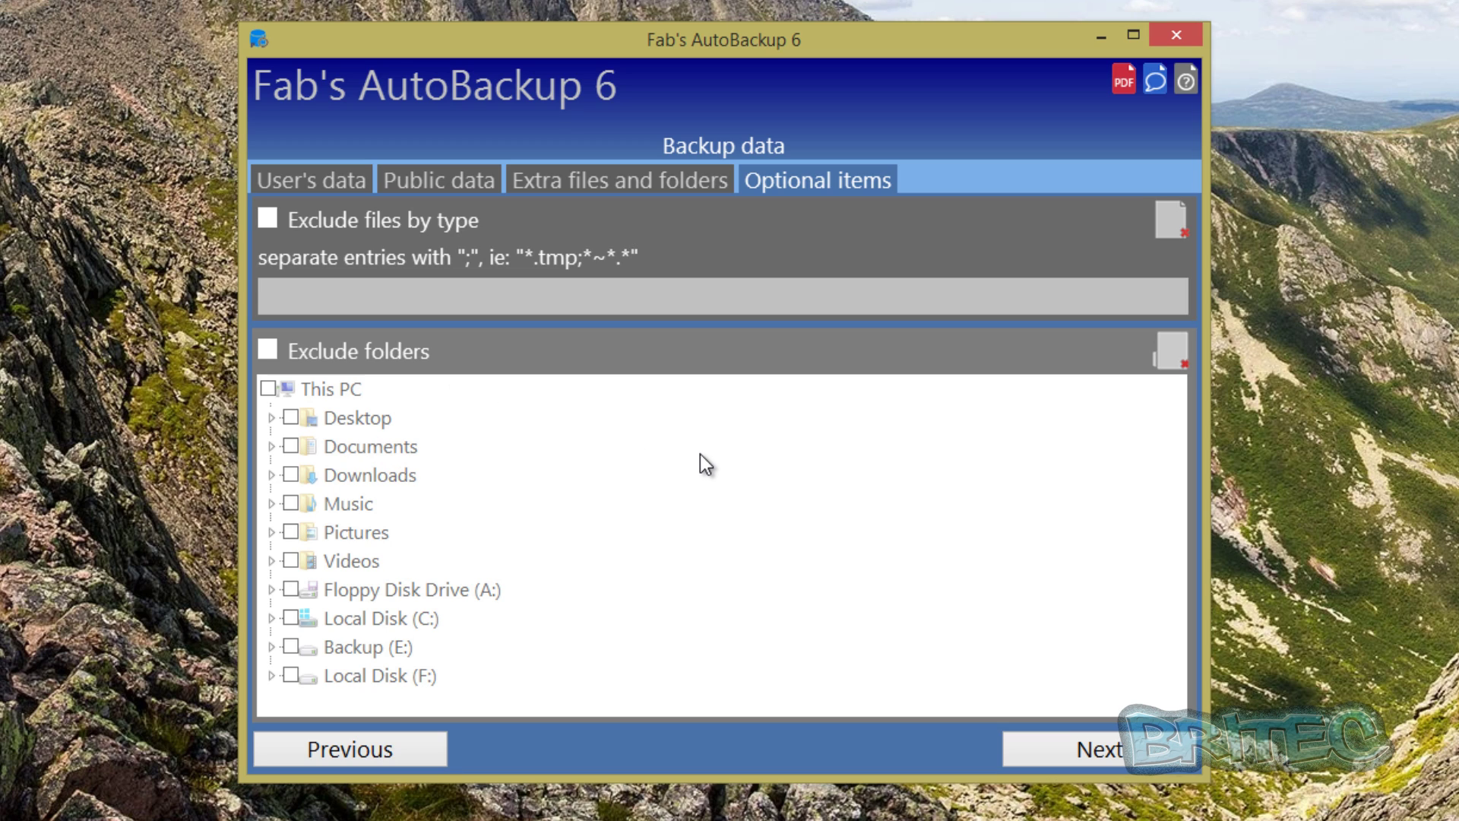
left_click(1086, 762)
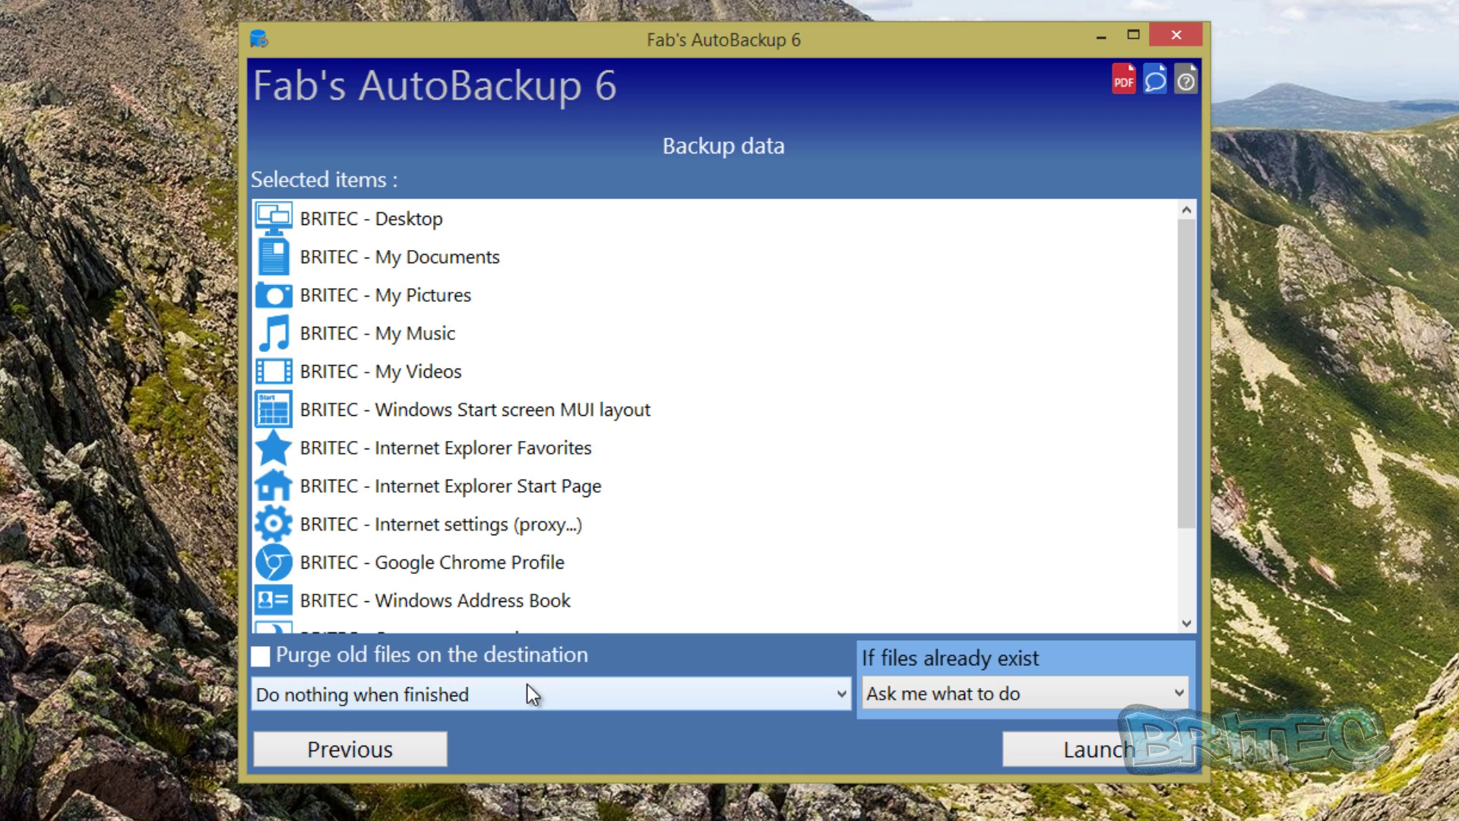
- Launch the backup of the selected BRITEC items
left_click(1069, 749)
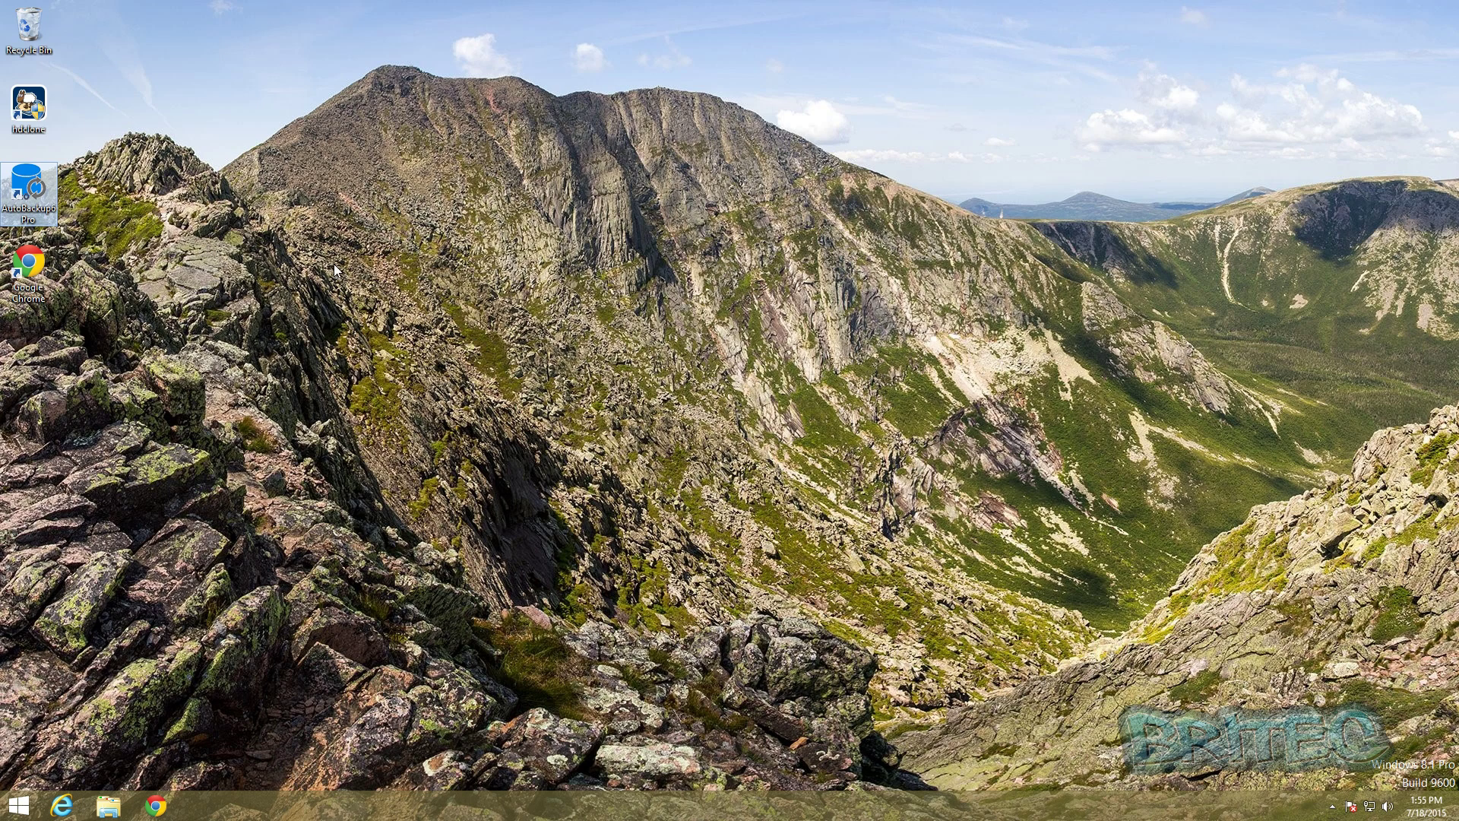
- Start AutoBackup6 Pro again from the desktop with administrator approval
left_click(42, 222)
double_click(29, 196)
left_click(787, 431)
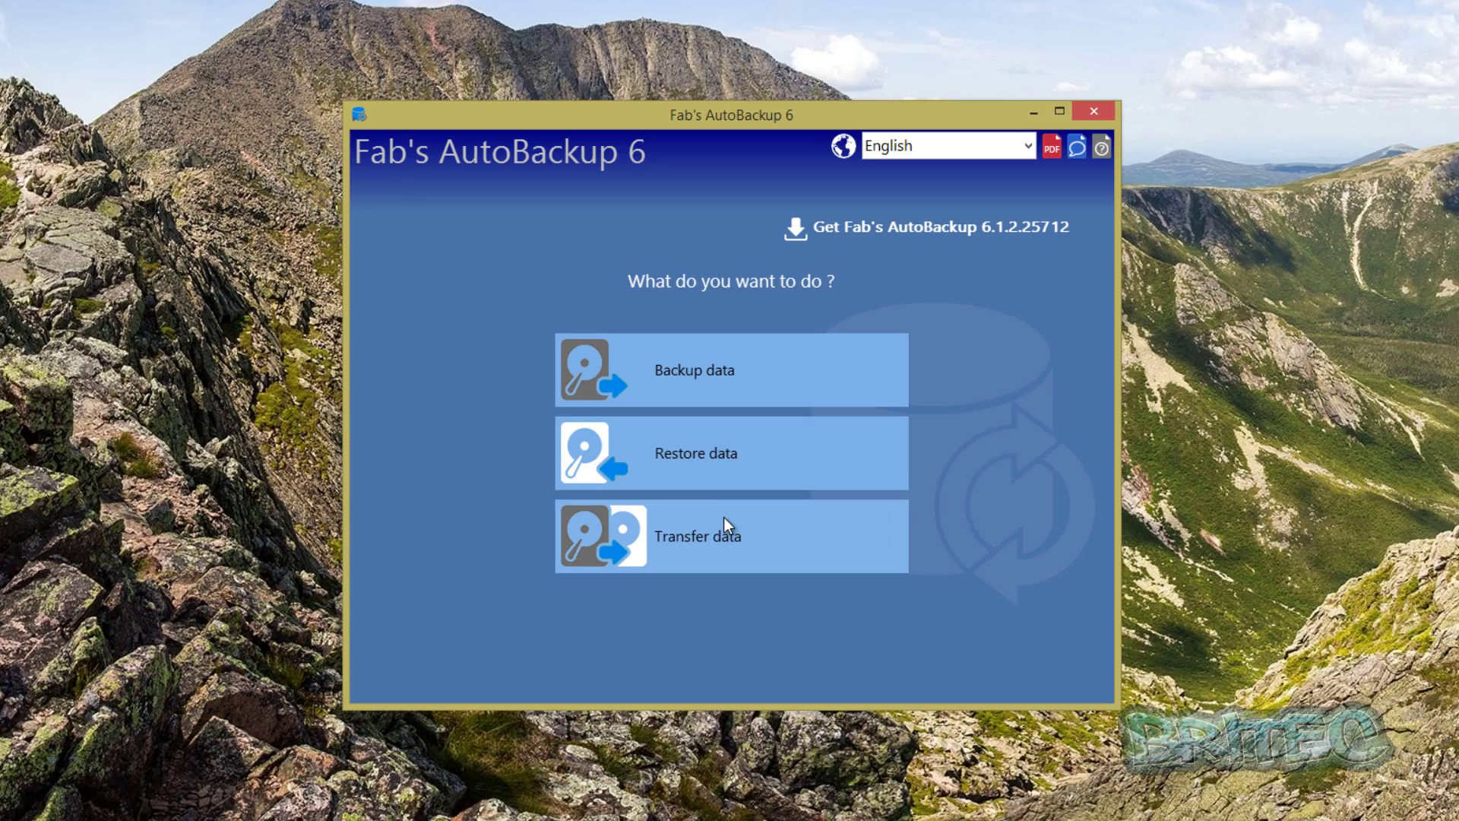
- Choose Restore data from F:\Britec Fabs Backup and continue to the data selection
left_click(696, 460)
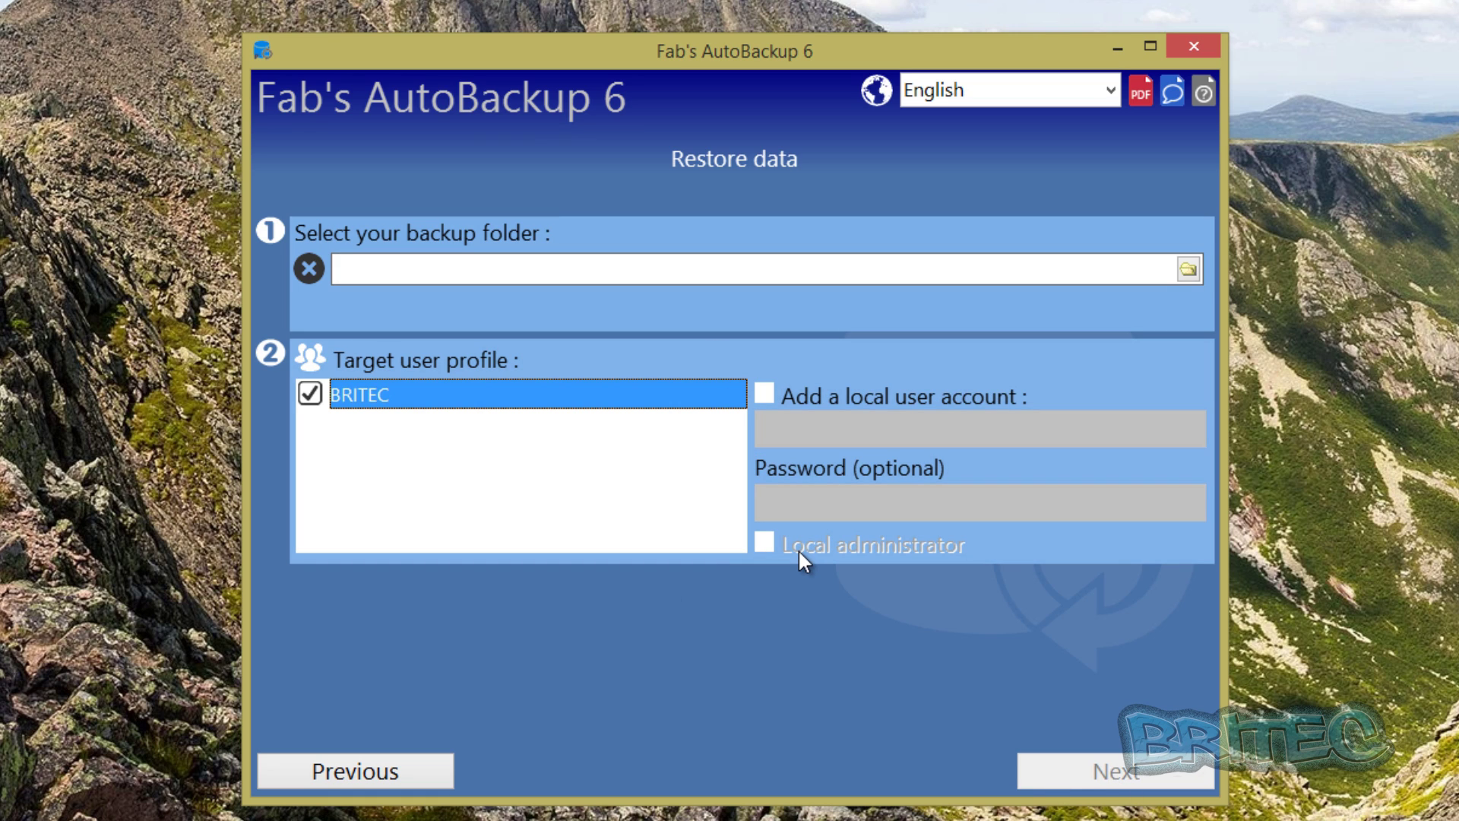
left_click(1184, 270)
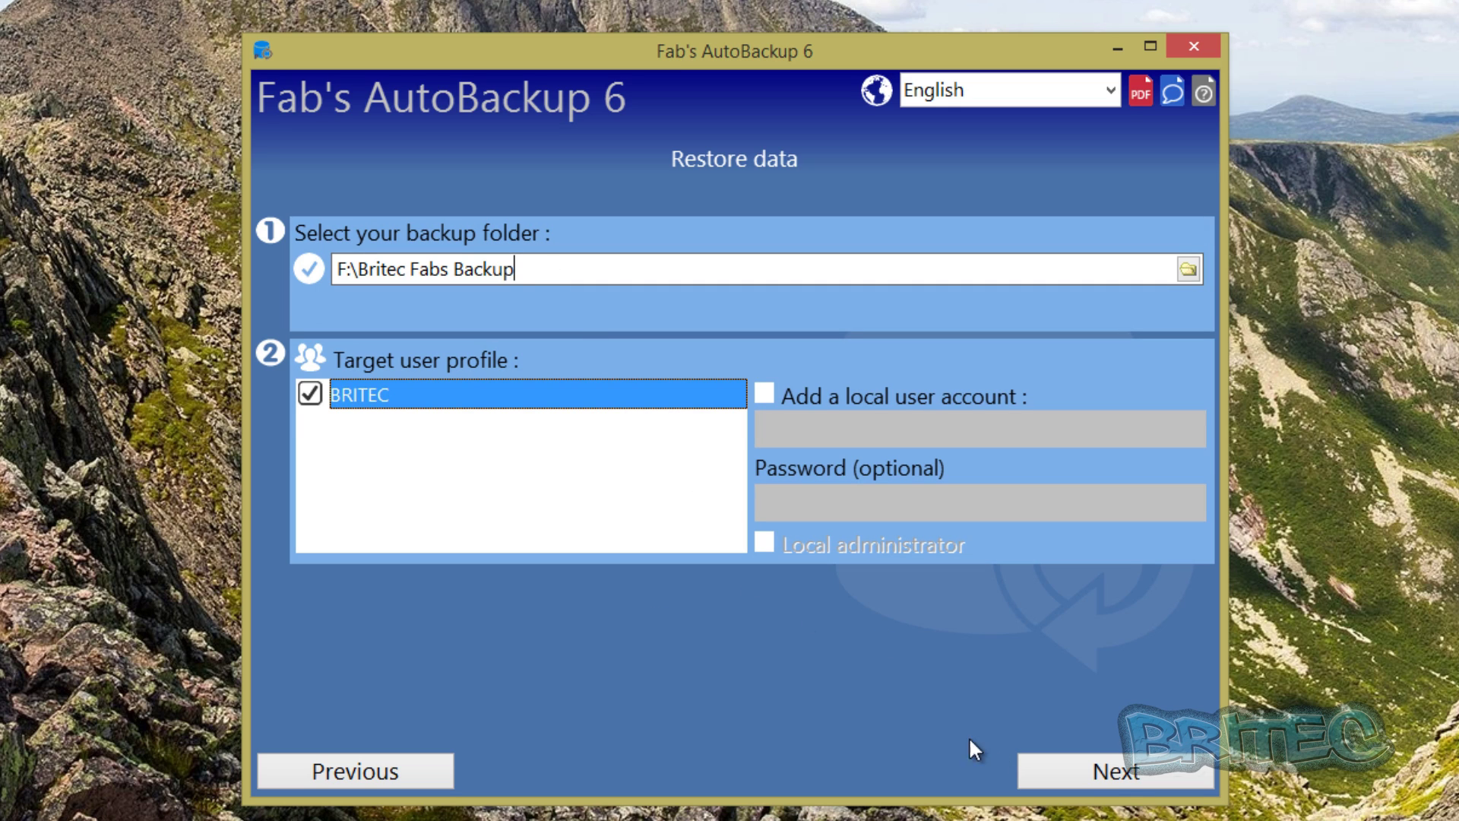
left_click(1116, 772)
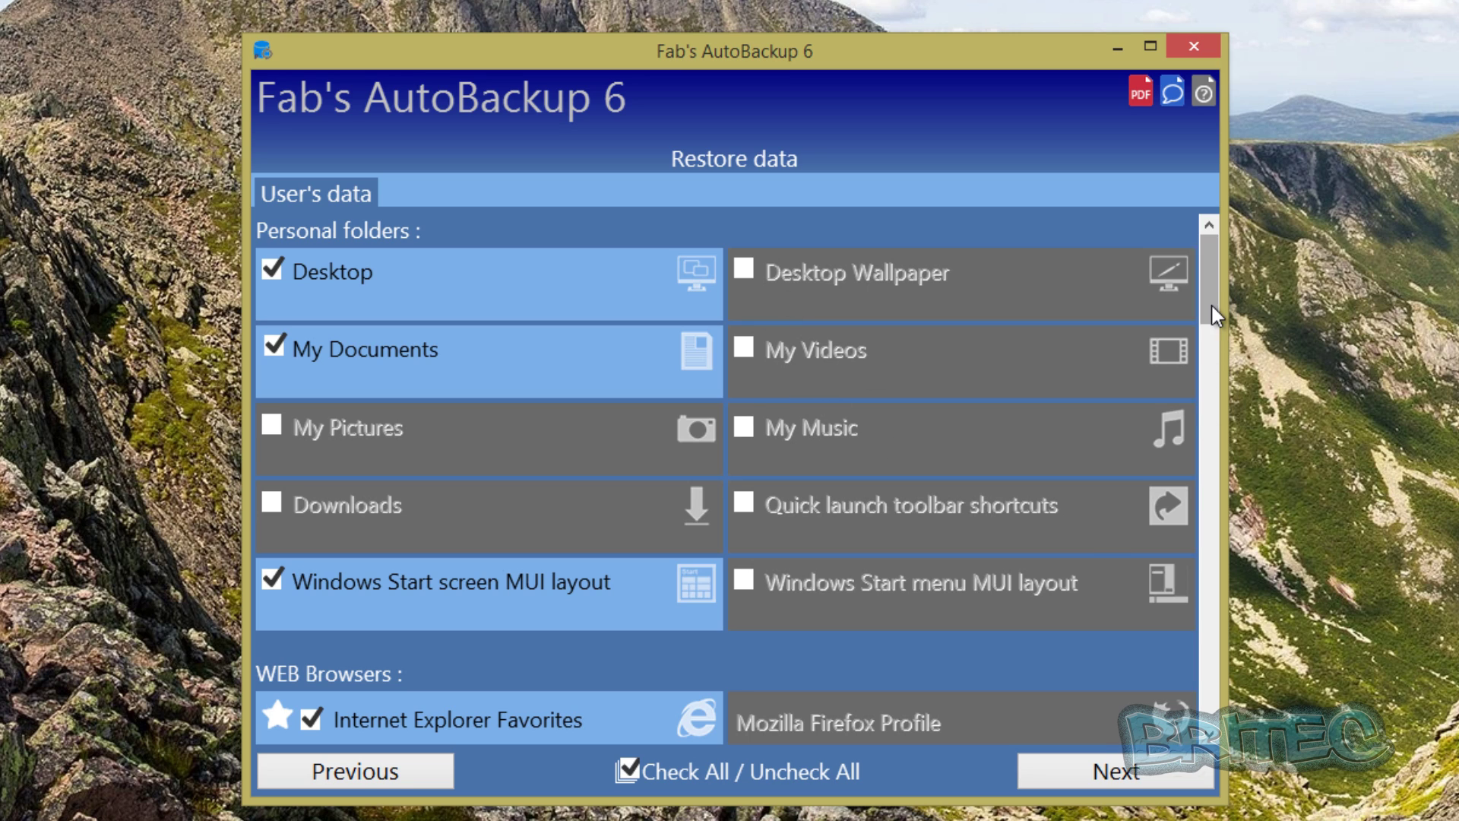
- Launch the restore and overwrite the existing AutoBackup.ini until 'Restoration job is finished!' appears
mouse_move(1210, 290)
left_mouse_down()
mouse_move(1210, 312)
mouse_move(1206, 296)
left_mouse_up()
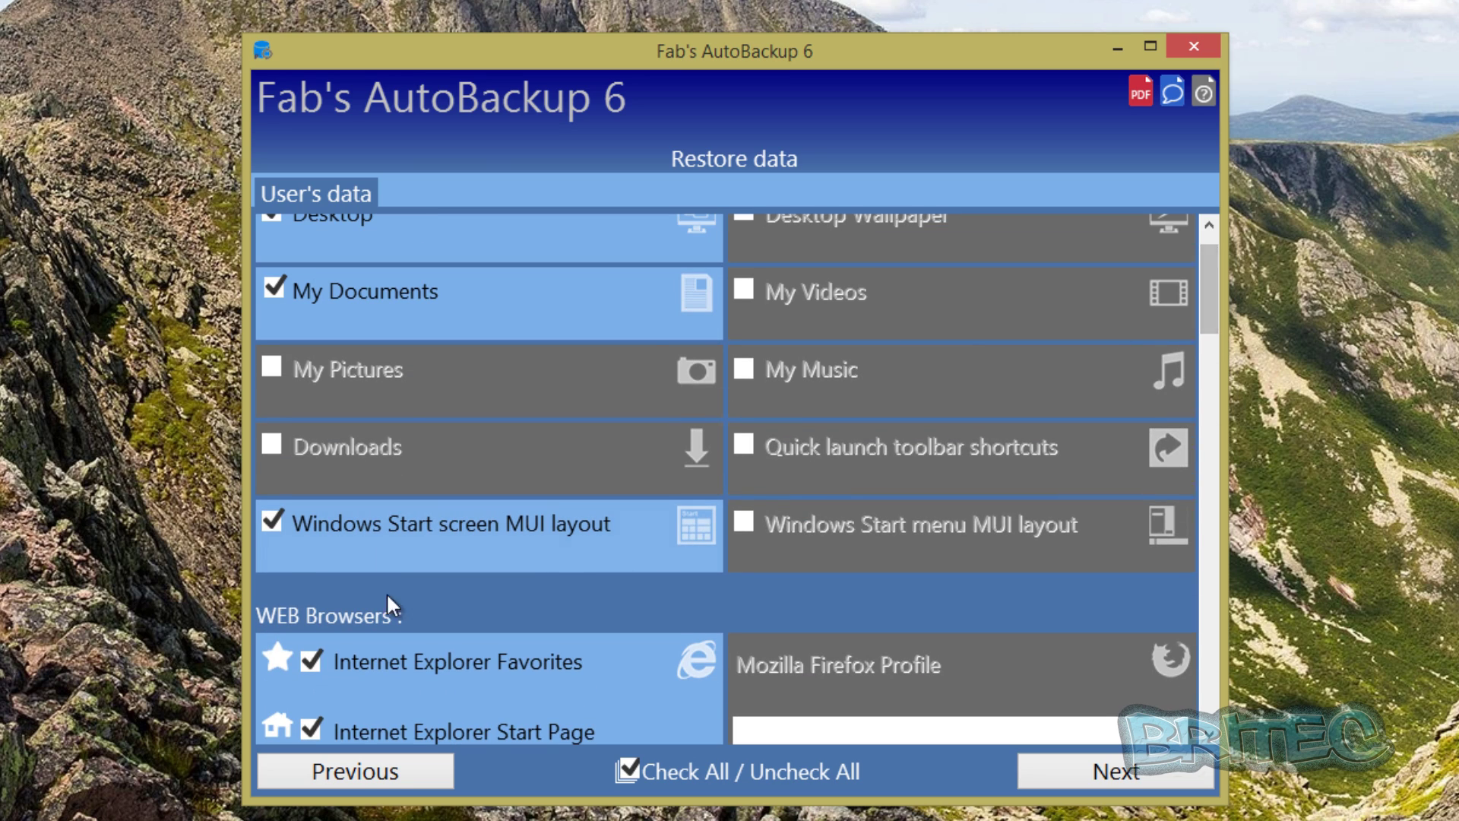
left_click(1102, 778)
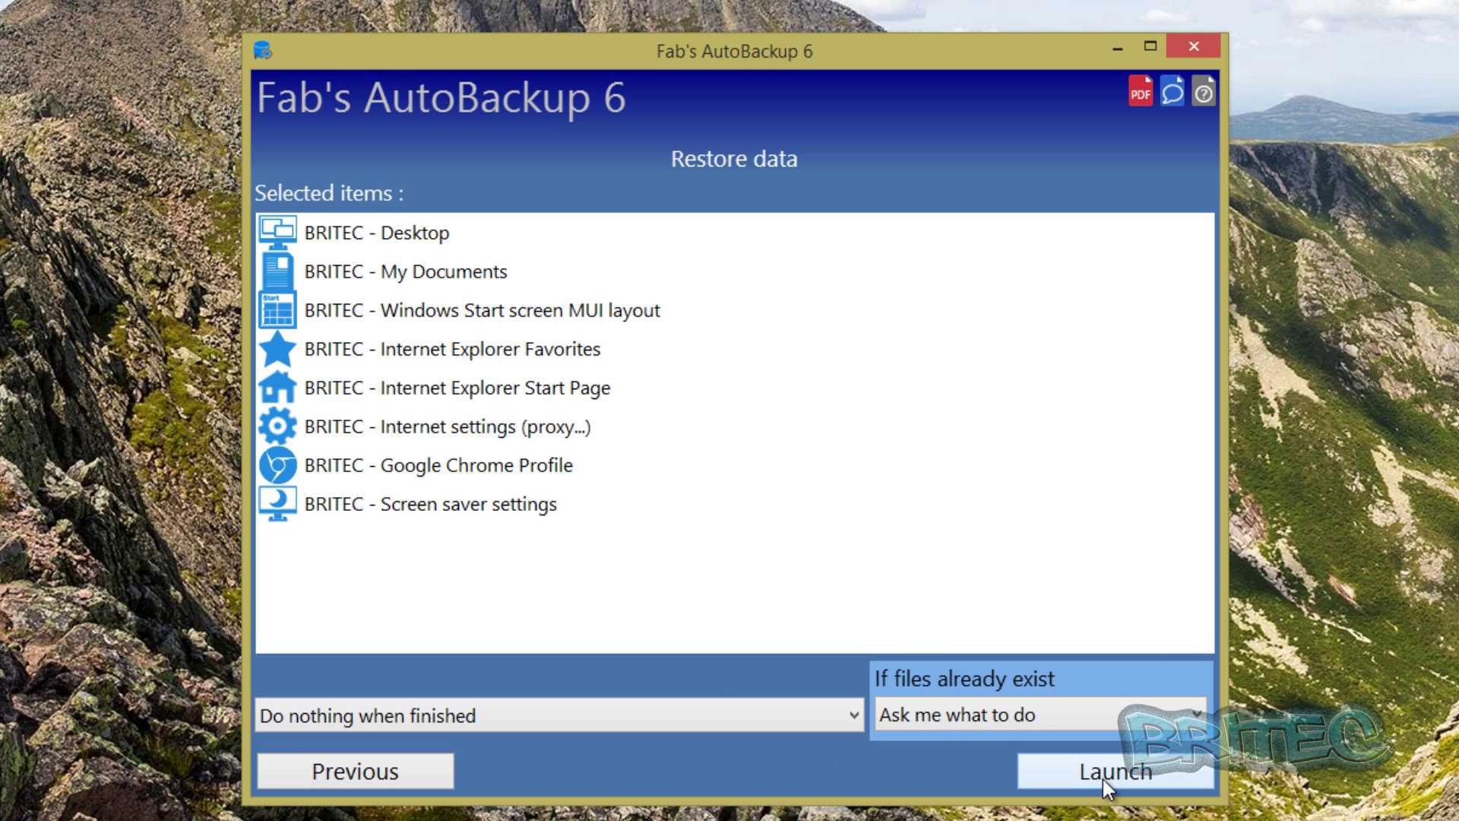
left_click(1102, 778)
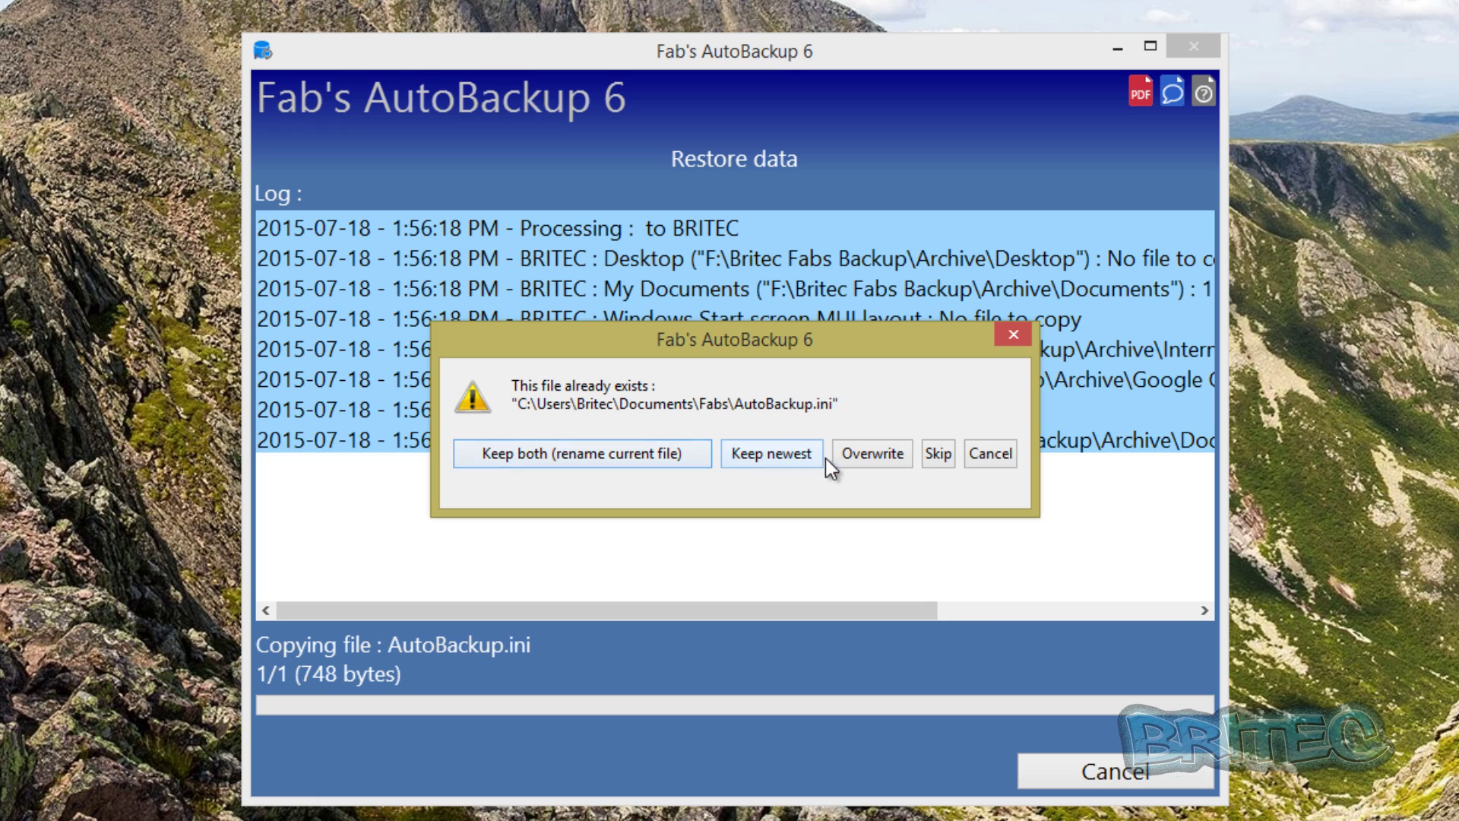
left_click(880, 459)
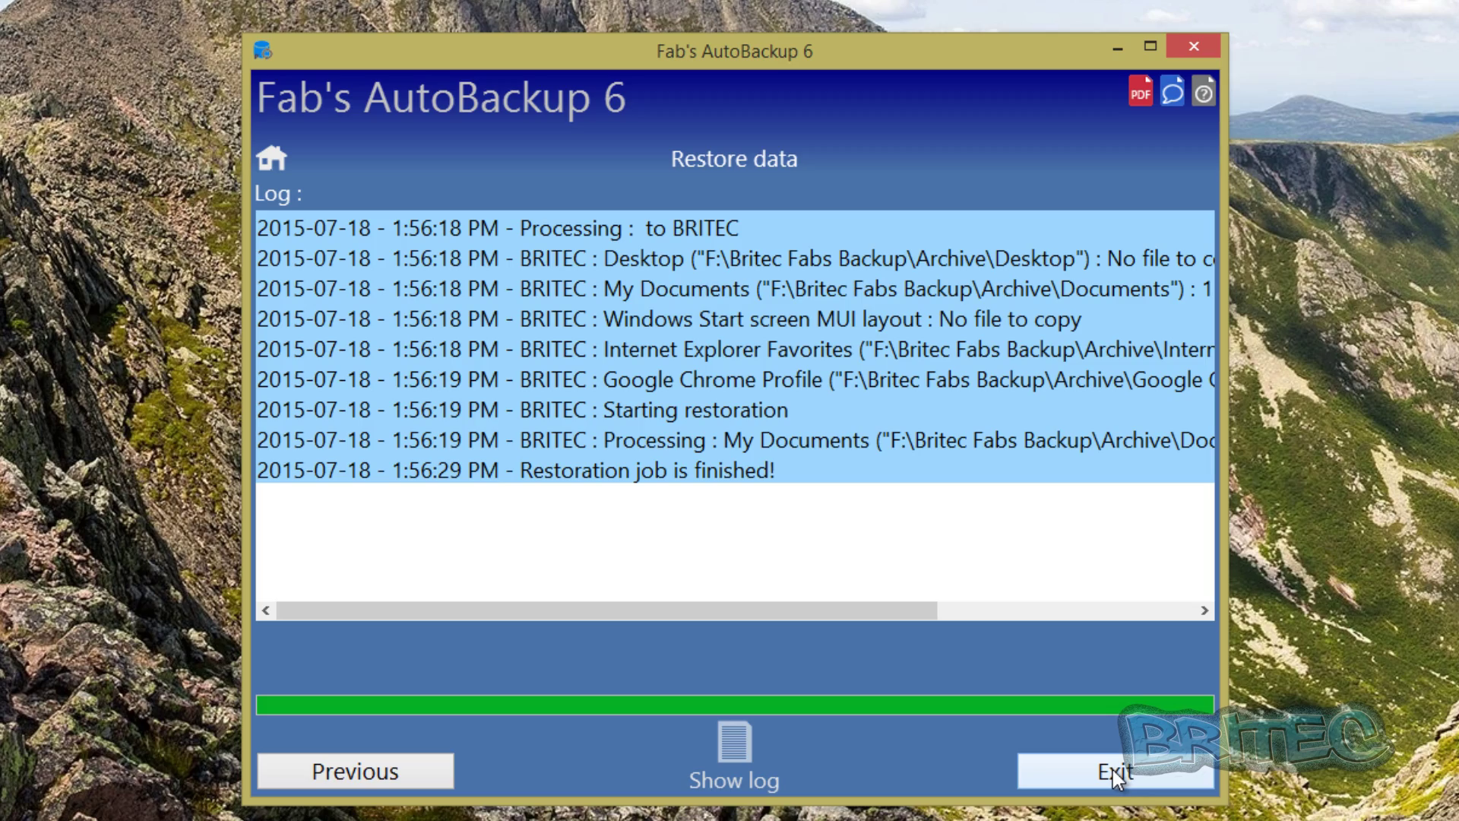
- Exit Fab's AutoBackup 6 now that the restore is done
left_click(1113, 769)
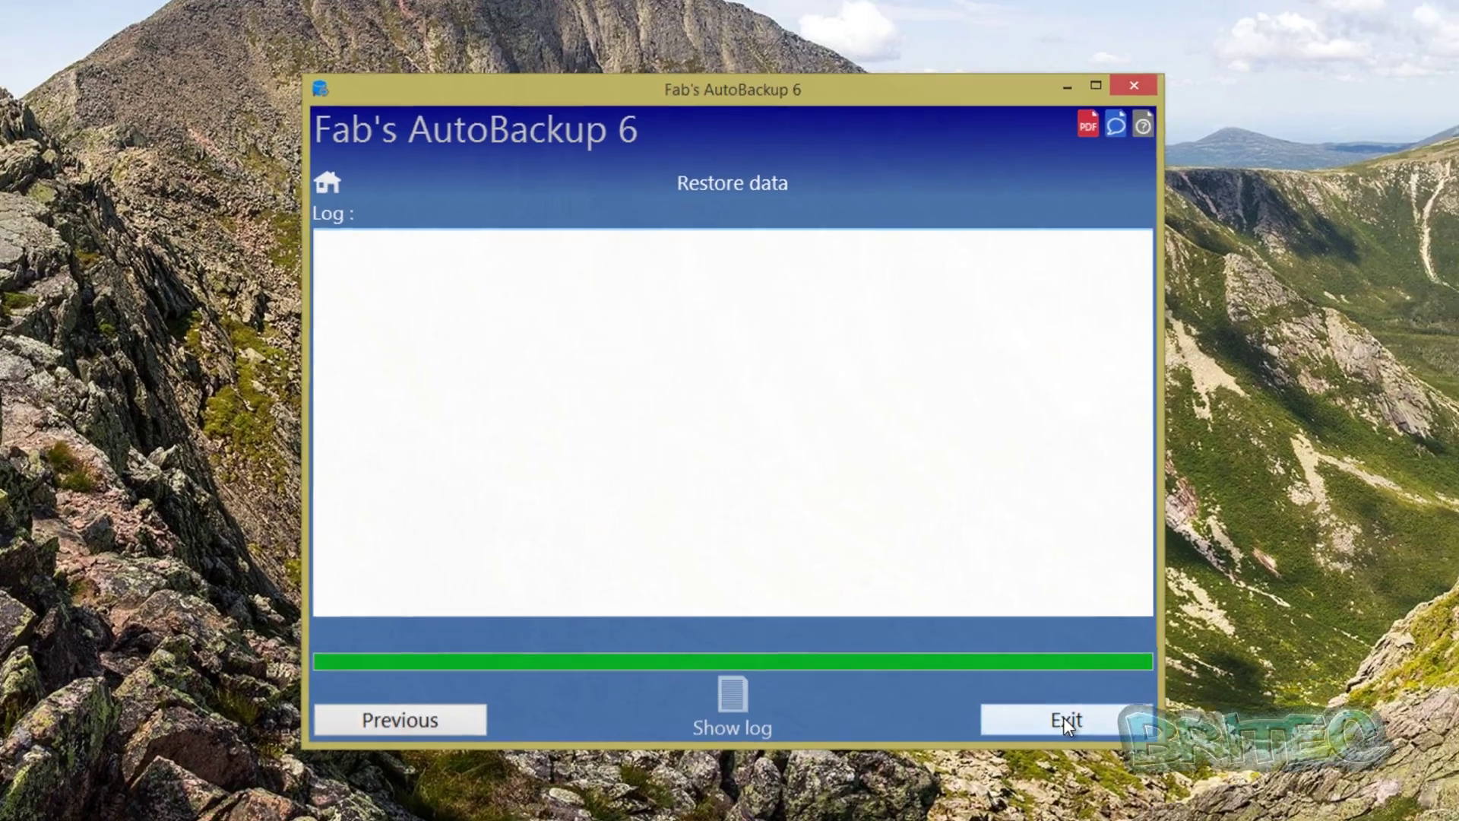